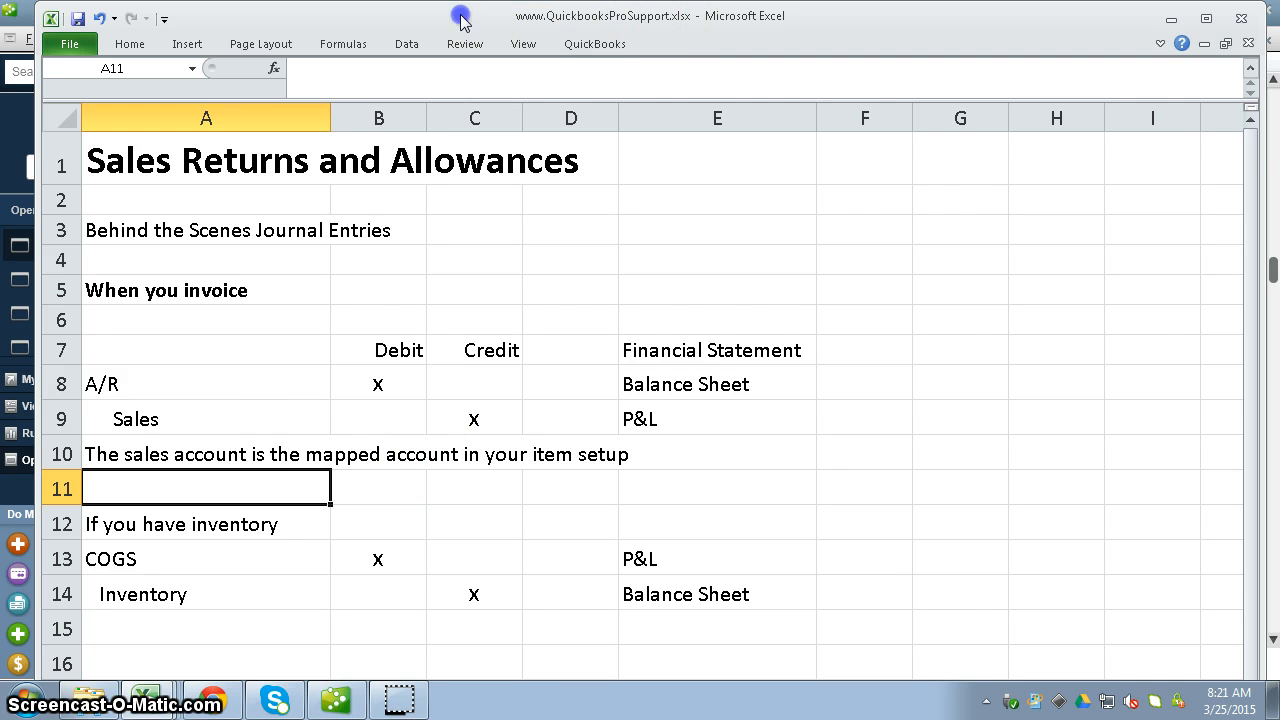
Switch to QuickBooks, search the item list for heto, and open the HETO item for editing.
left_click(1171, 19)
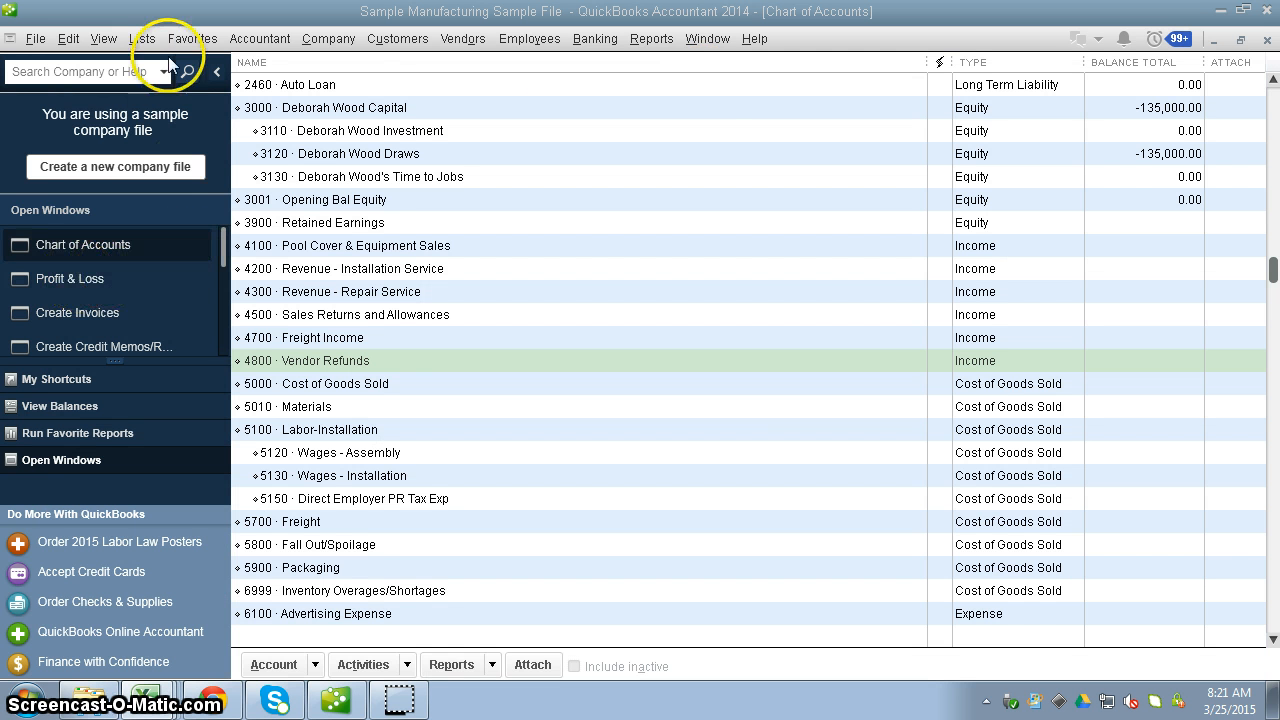
left_click(138, 39)
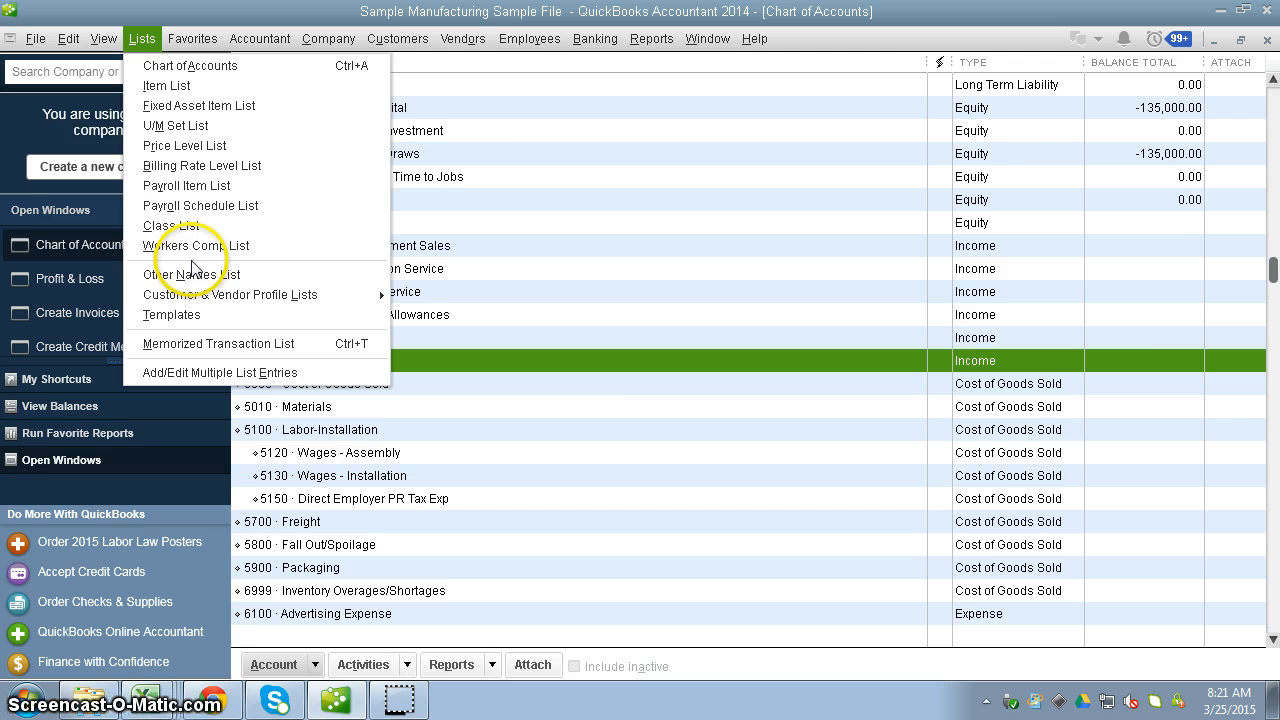
left_click(184, 87)
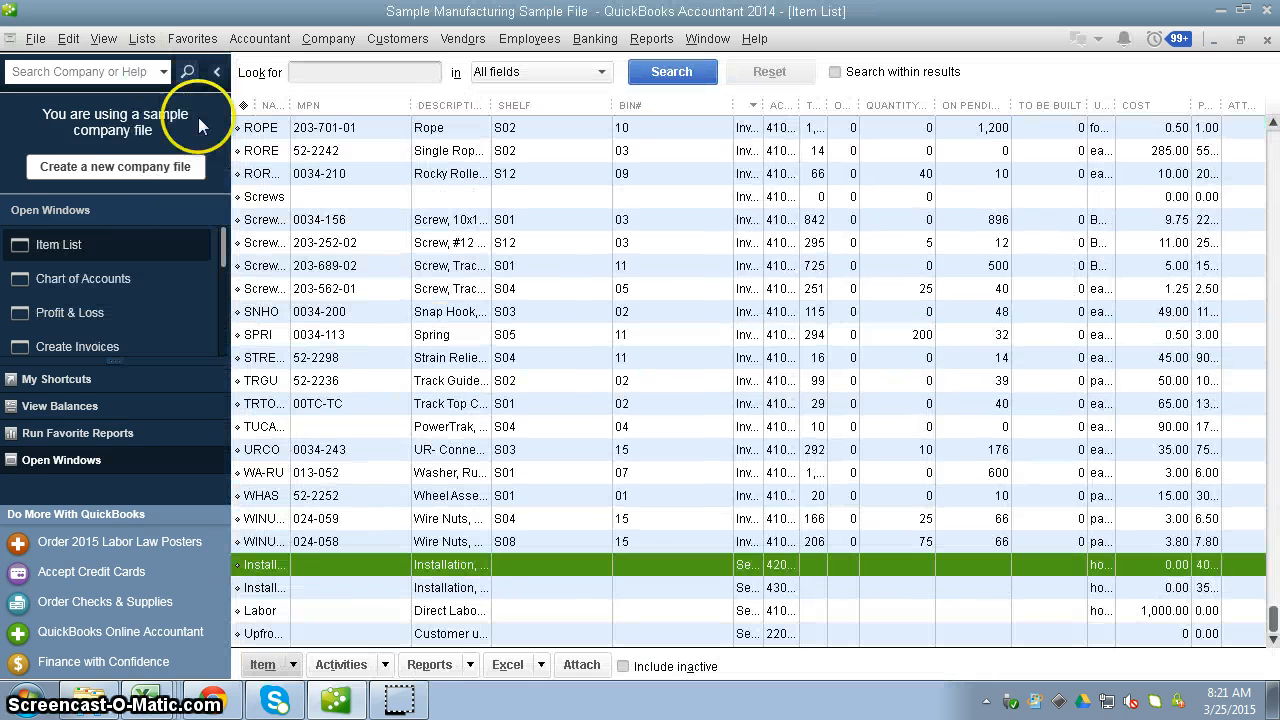
left_click(335, 72)
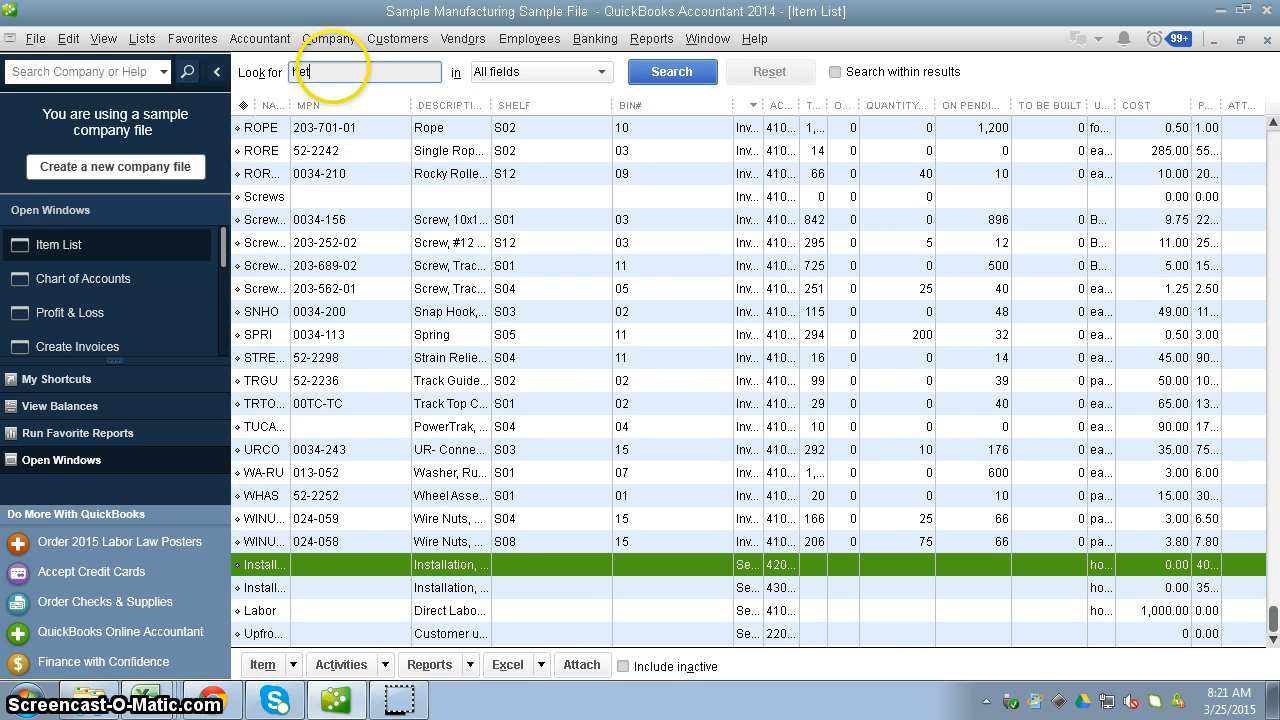
type("heto")
key("Return")
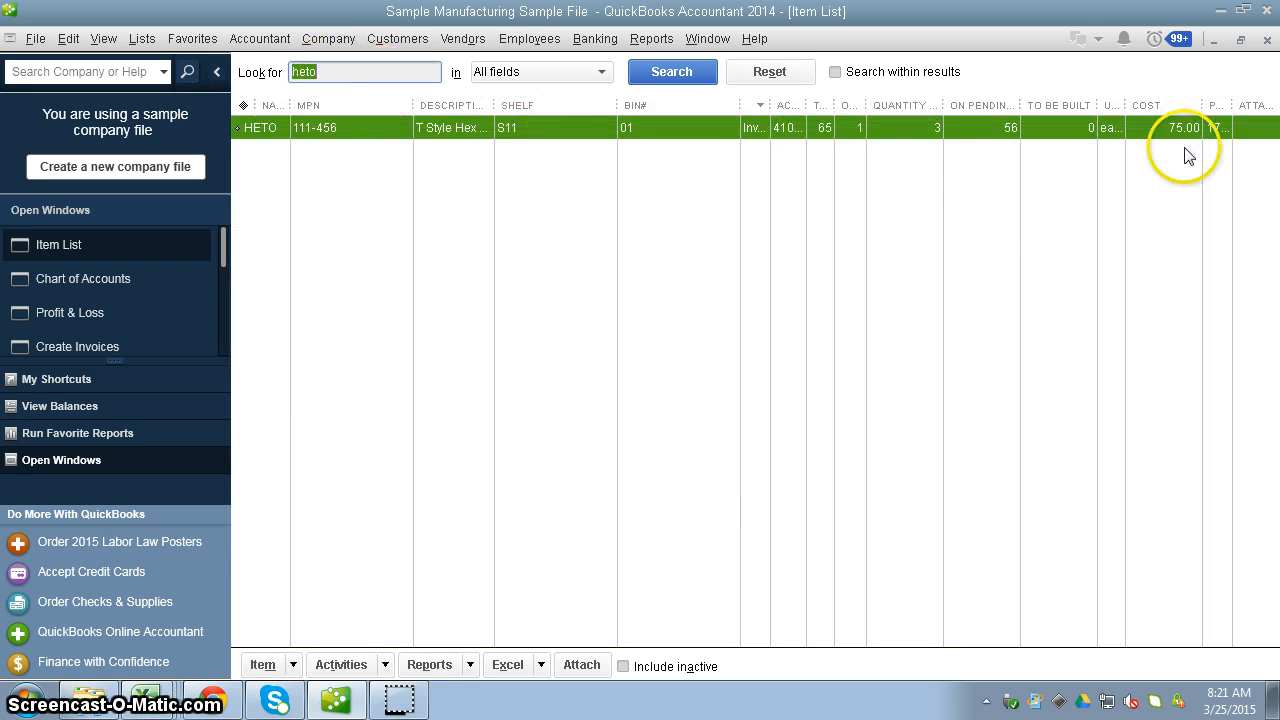
right_click(576, 137)
left_click(609, 214)
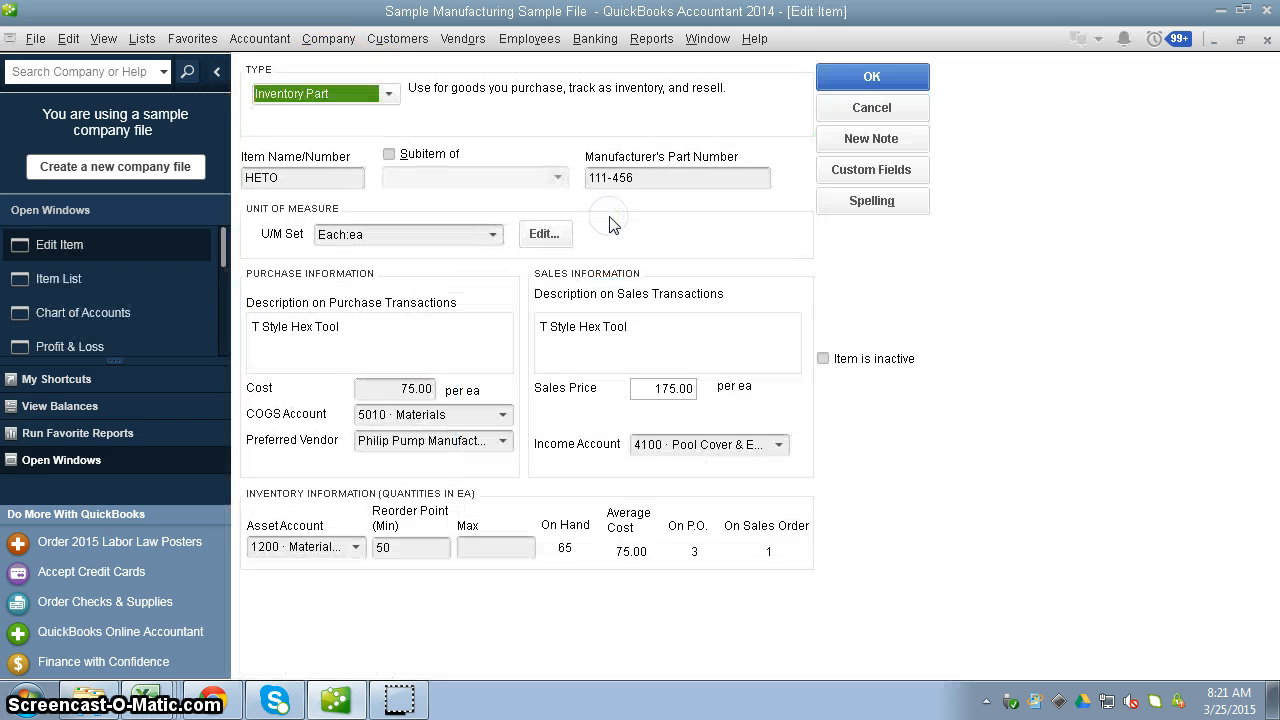
Review the income account, preferred vendor and COGS account choices assigned to the HETO item.
left_click(778, 445)
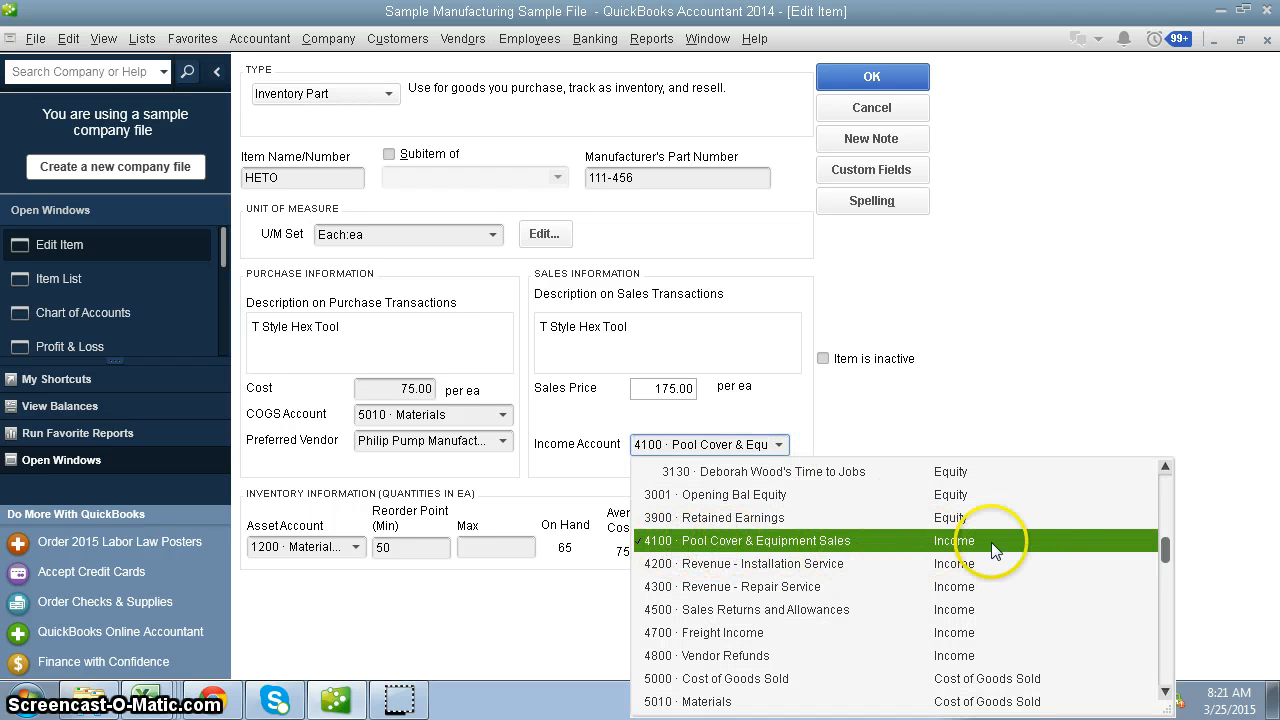
left_click(1031, 360)
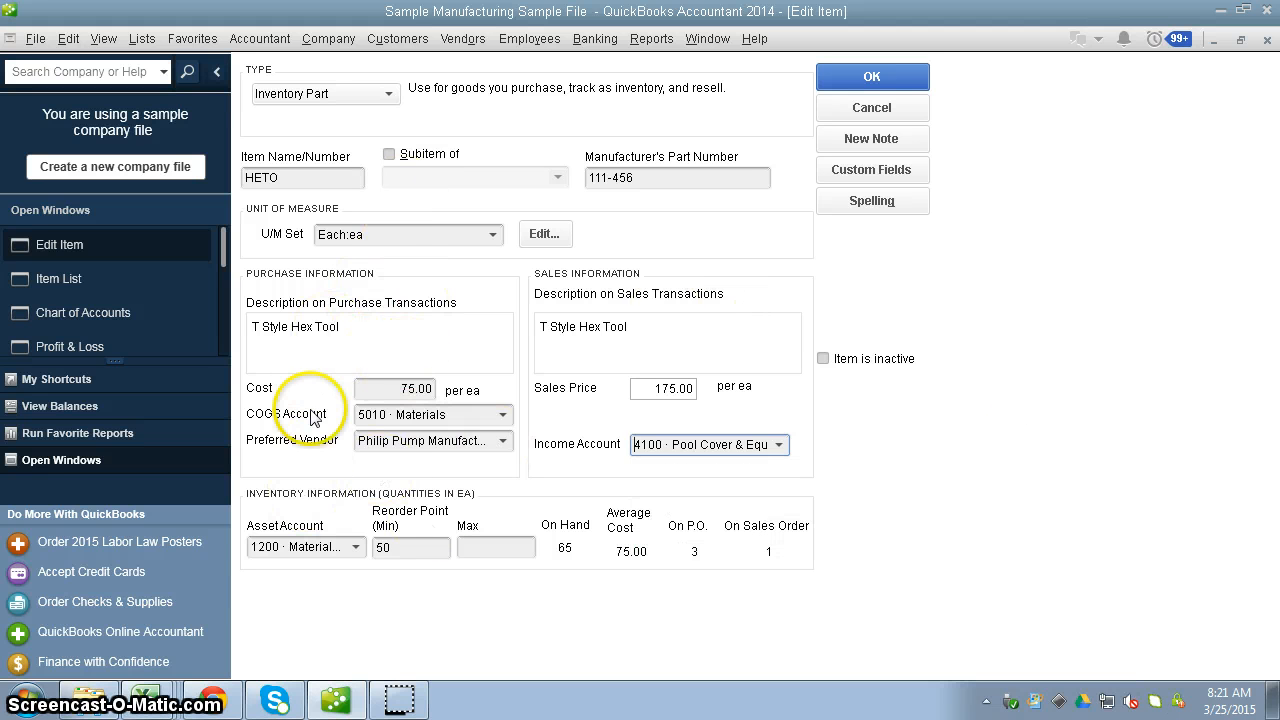
left_click(503, 443)
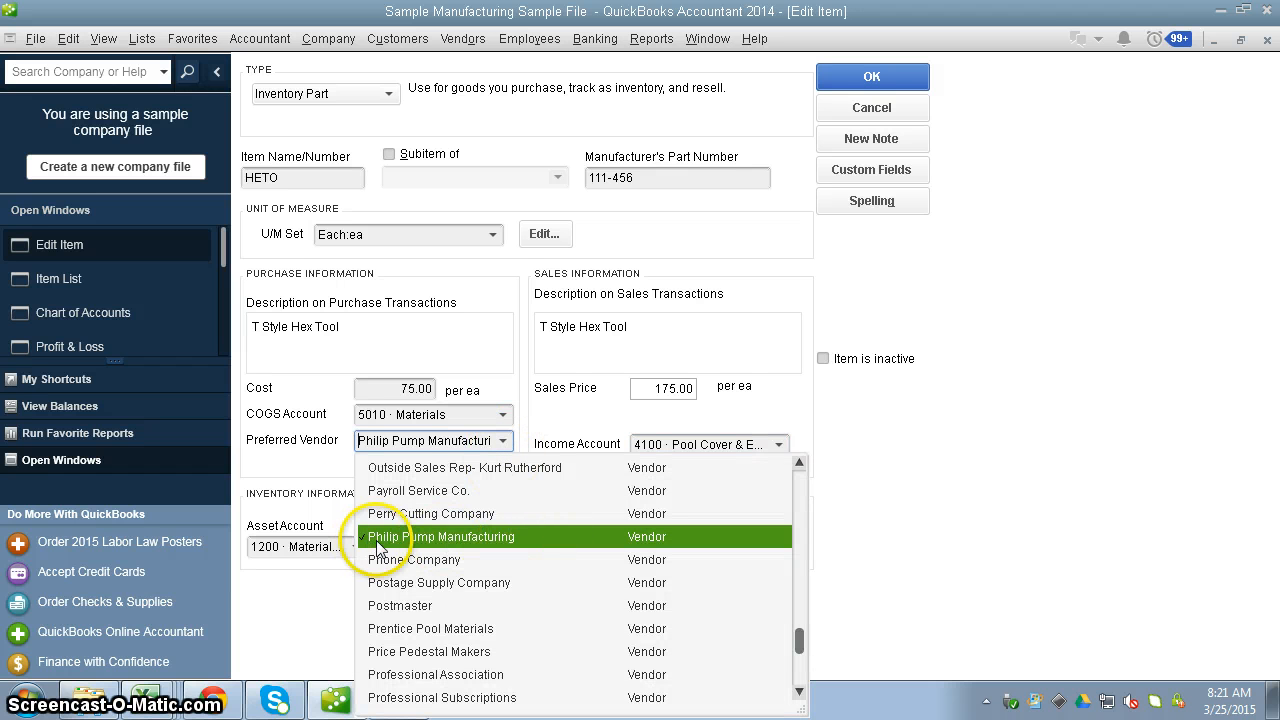
left_click(503, 414)
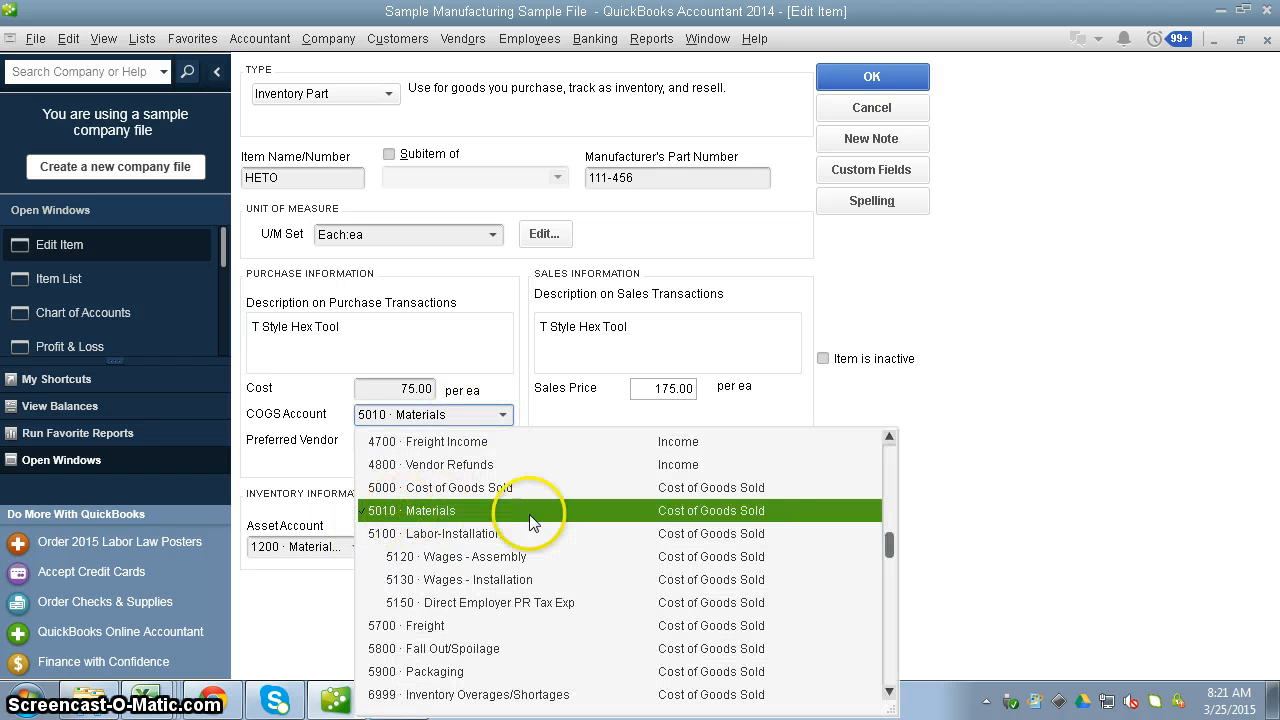
left_click(1050, 477)
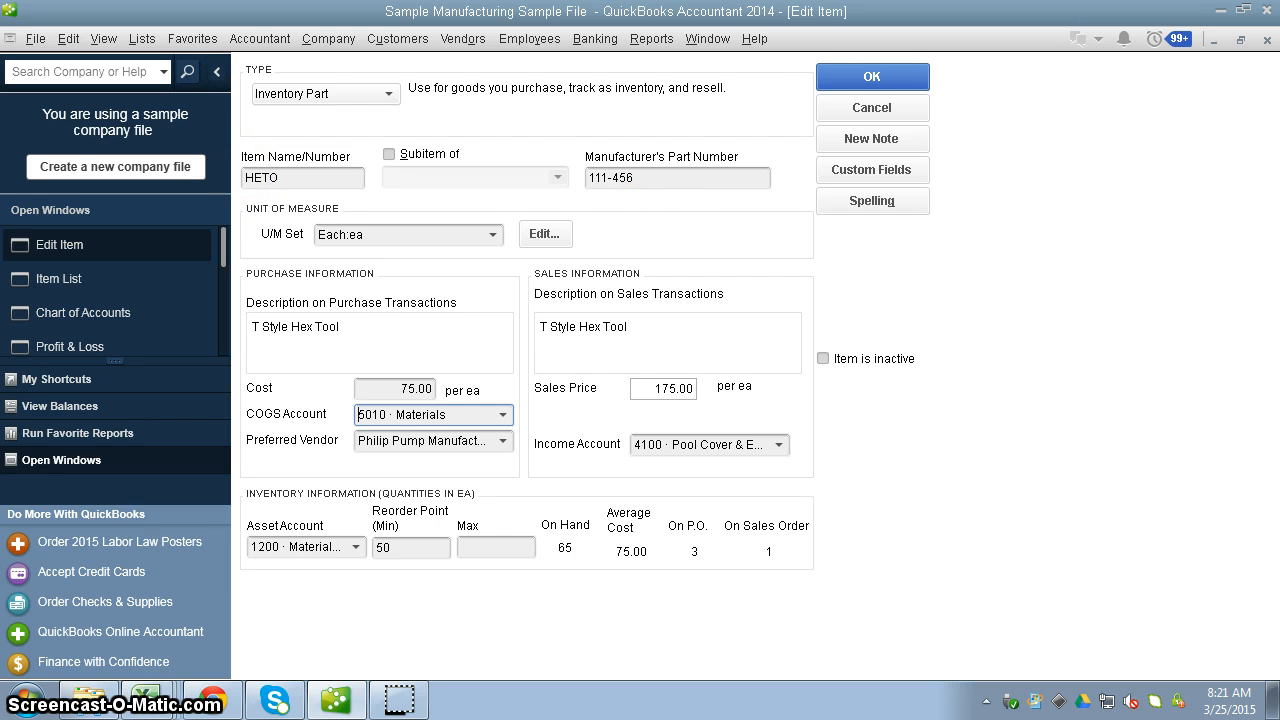
Switch to the Excel worksheet and examine the COGS debit and Inventory credit under "If you have inventory".
left_click_drag(1279, 22, 727, 30)
left_click(260, 537)
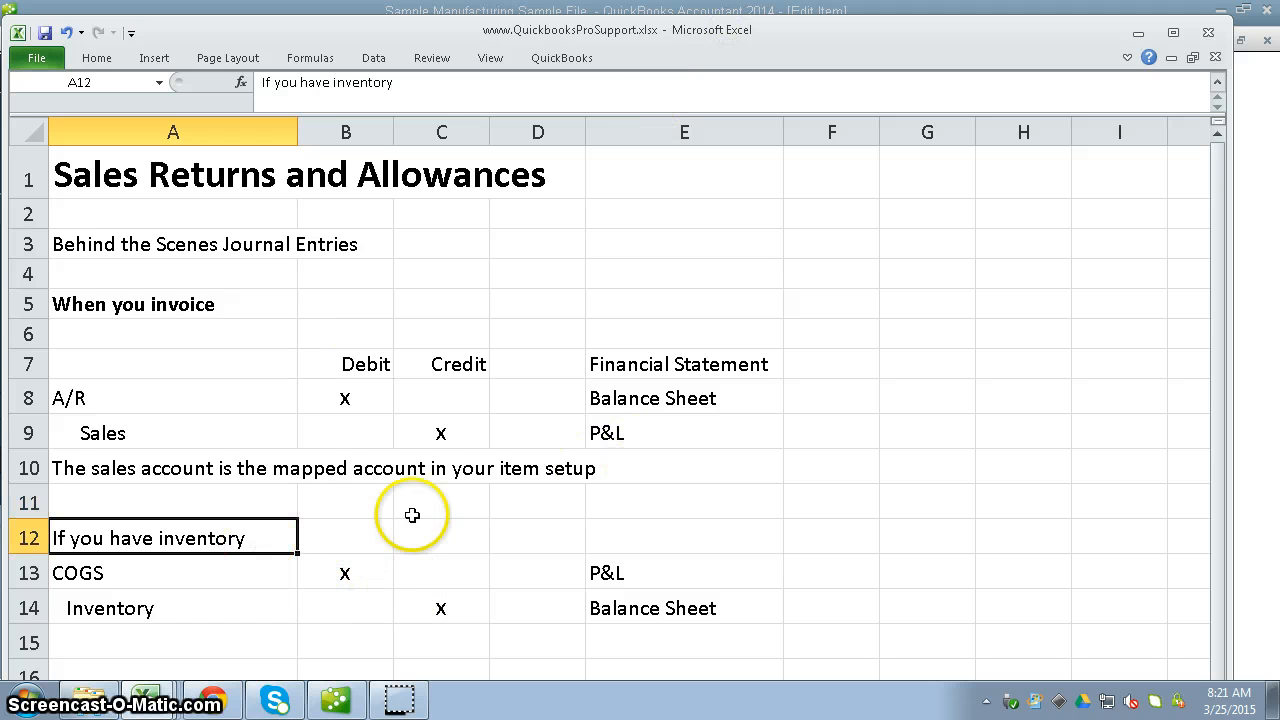
left_click(356, 567)
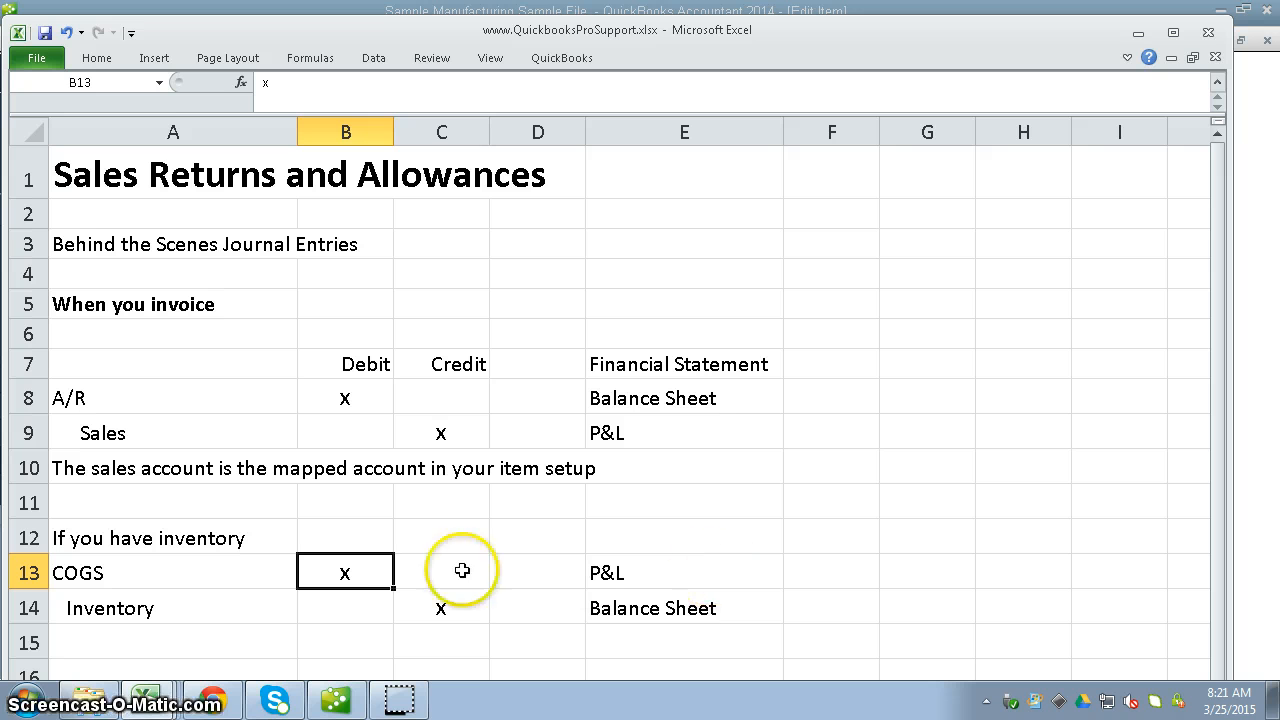
left_click(437, 606)
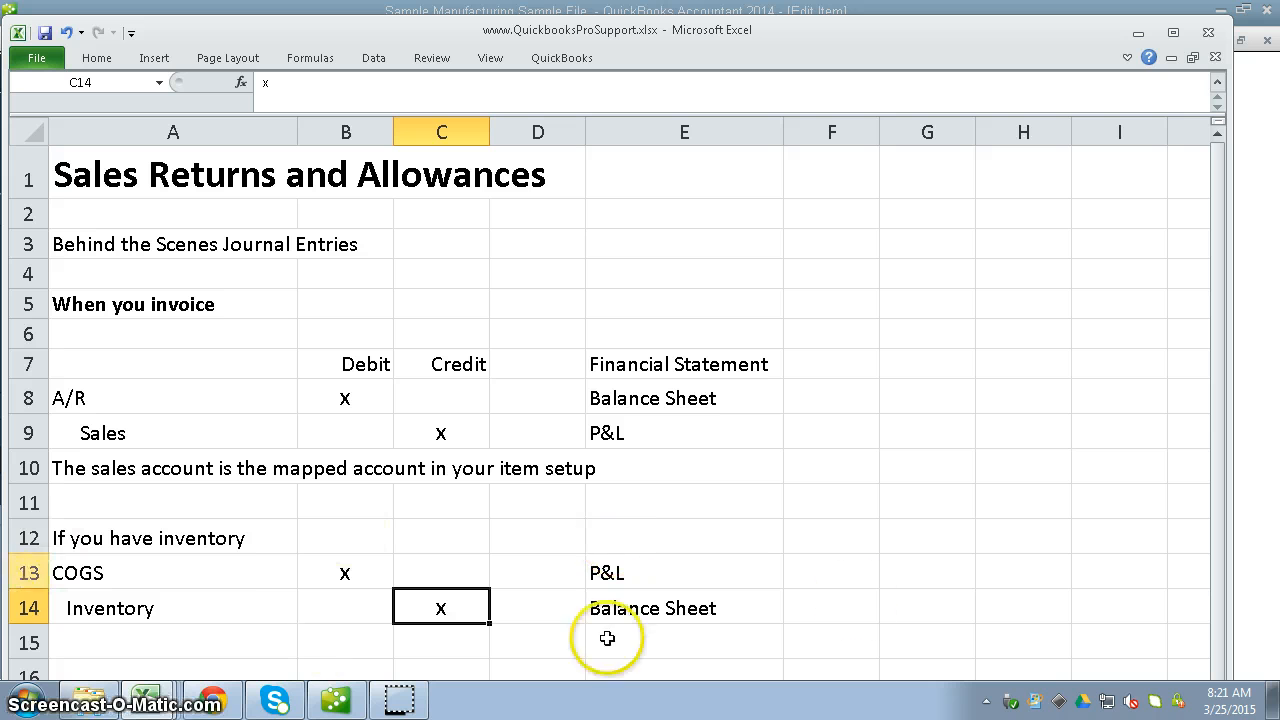
left_click(877, 40)
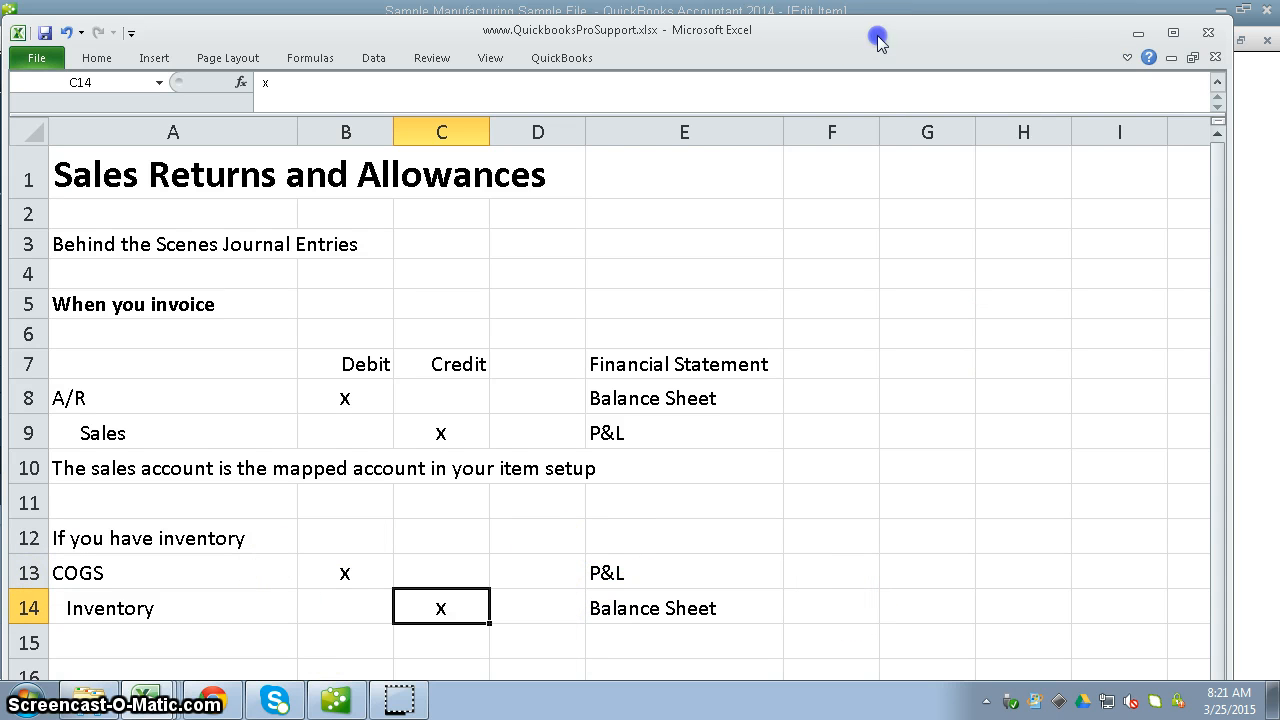
Return to the QuickBooks chart of accounts, view the QuickReport for 4500 Sales Returns and Allowances, and close it.
key("alt+Tab")
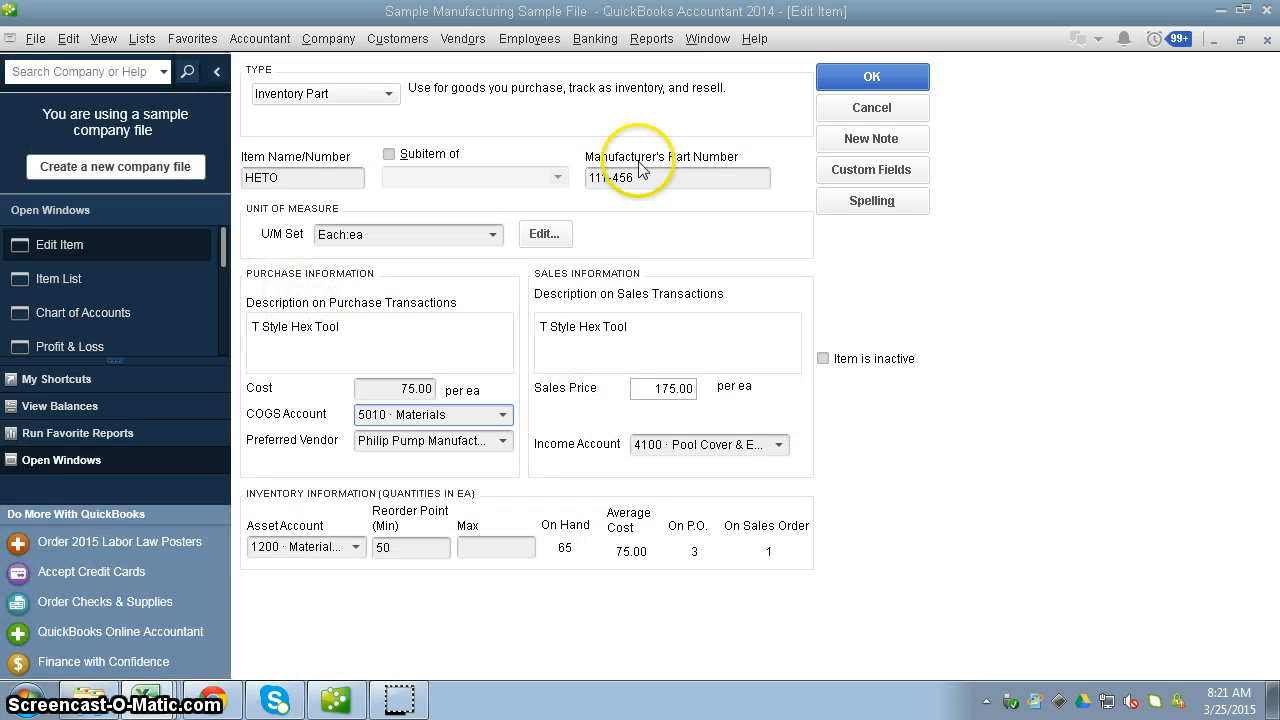
left_click(52, 312)
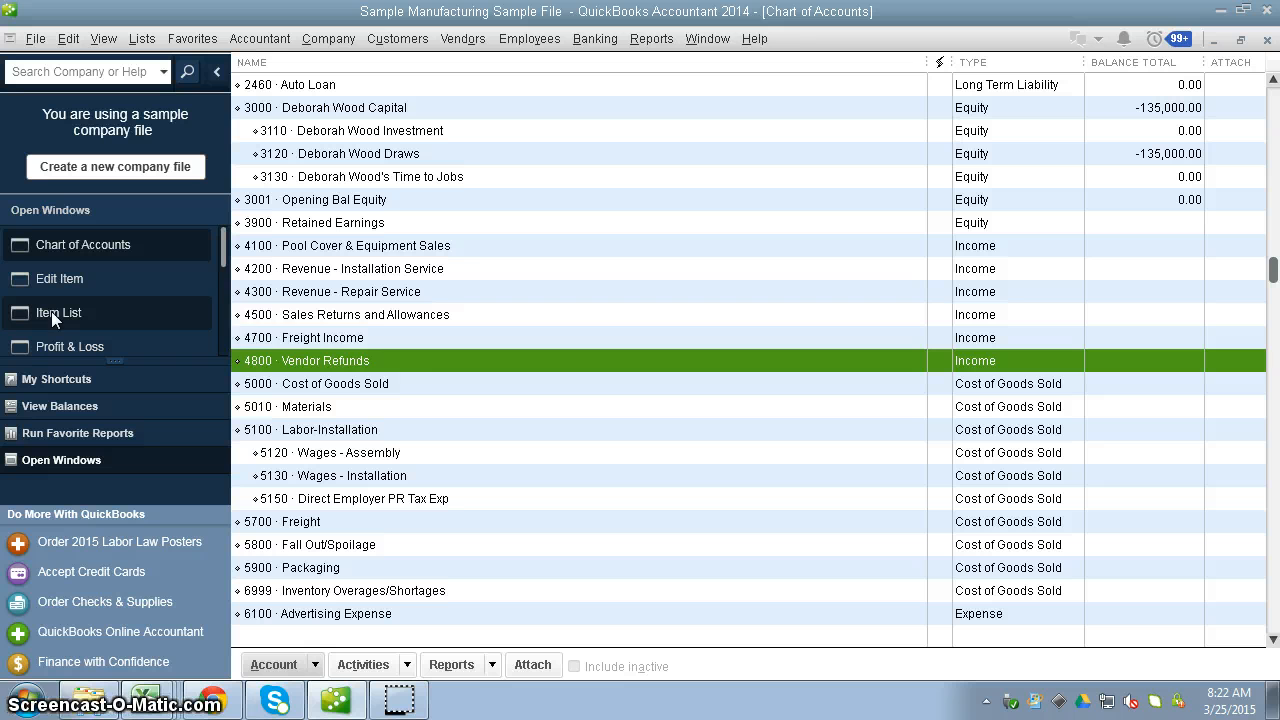
left_click(388, 316)
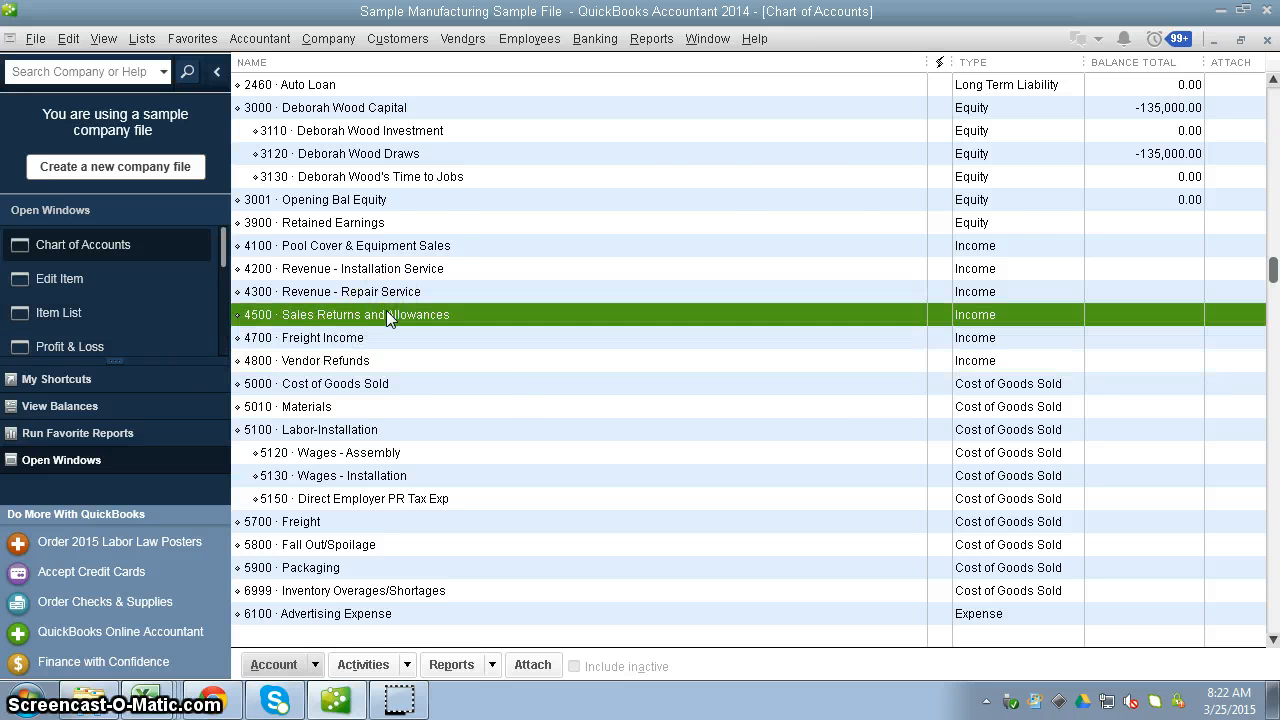
double_click(386, 314)
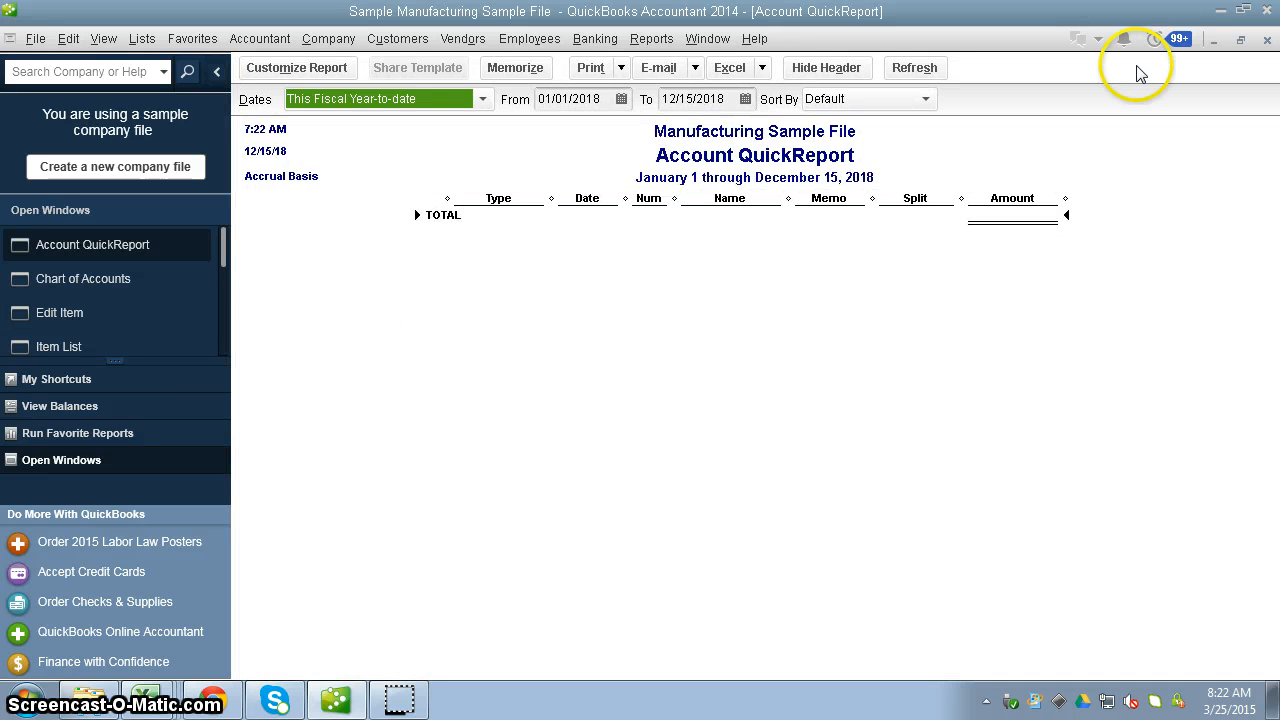
left_click(1266, 40)
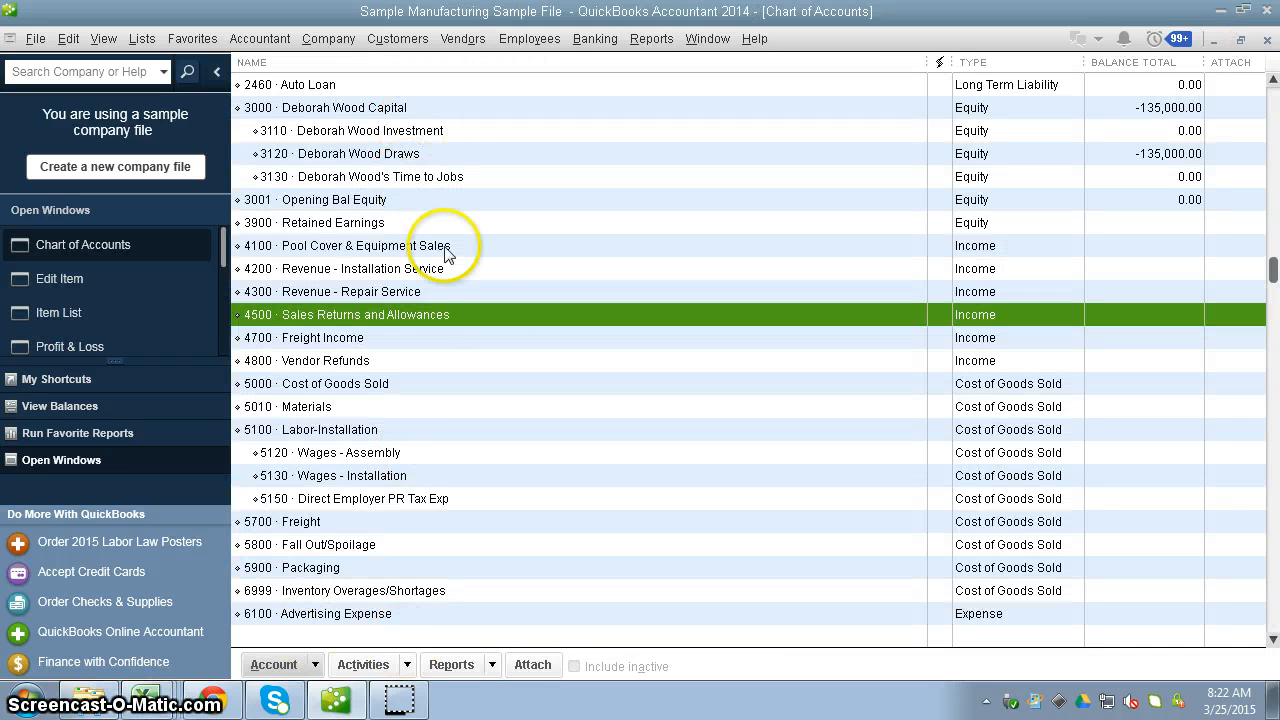
Edit the 4500 Sales Returns and Allowances account and enter the description "Contra-Sales. Debit Sales.".
right_click(490, 318)
left_click(528, 398)
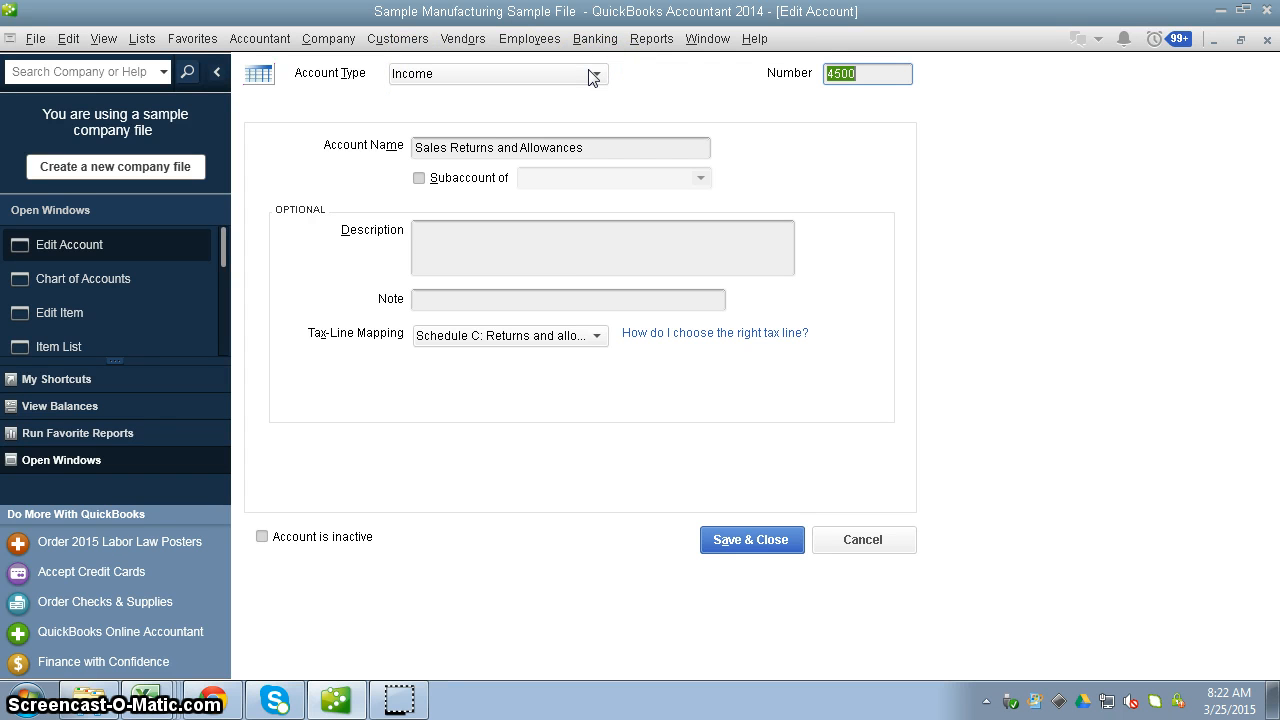
left_click(535, 241)
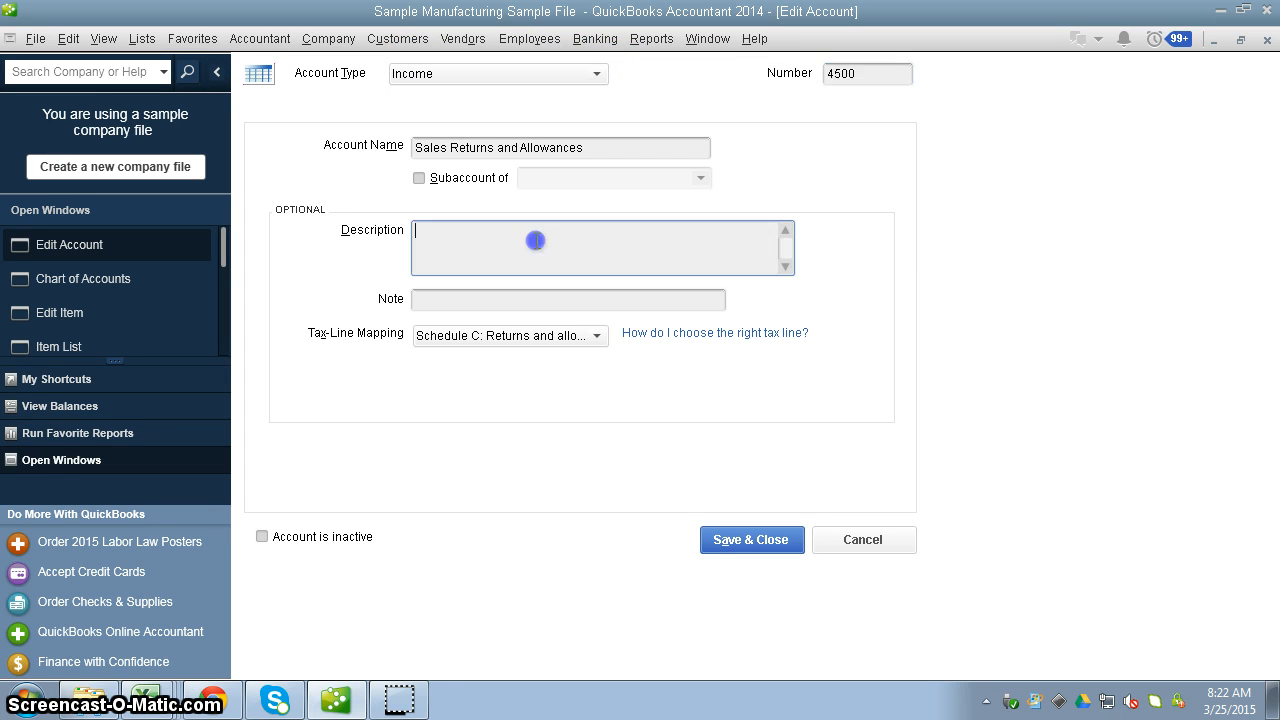
type("Contra-Sales.  Debit Sales.")
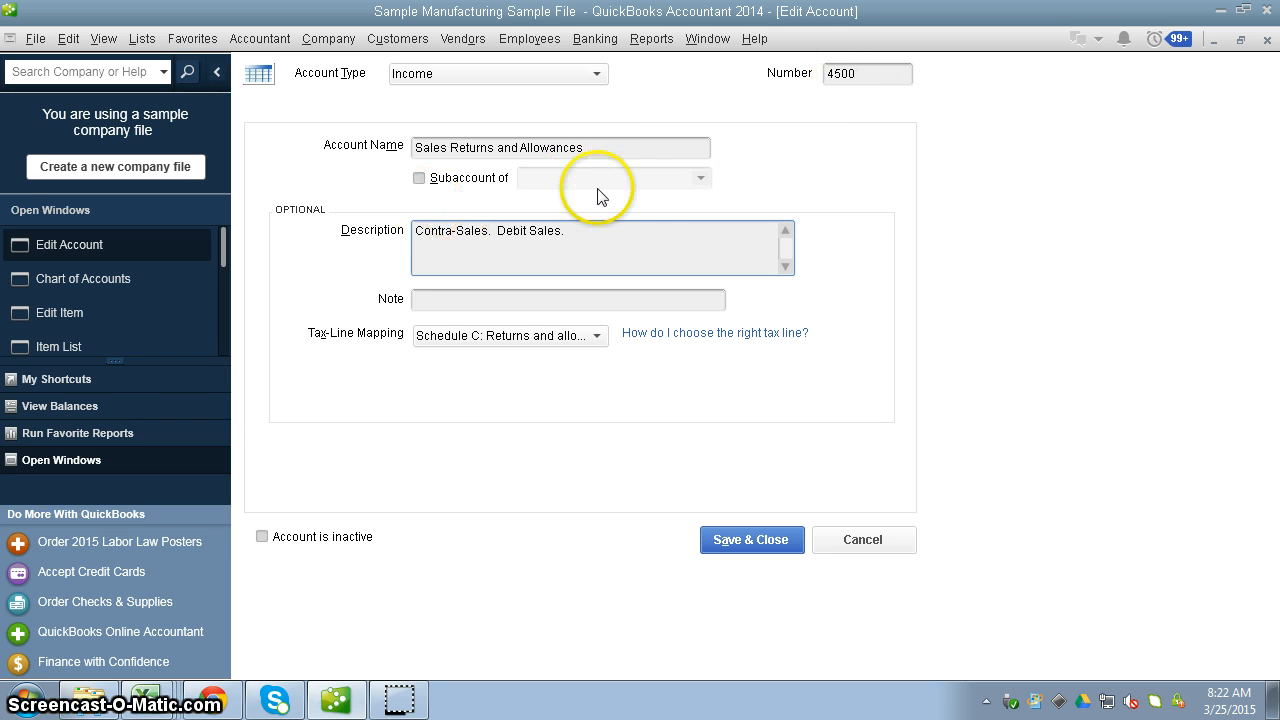
Try making Sales Returns and Allowances a subaccount, check the available parent accounts, and clear the option again.
left_click(419, 178)
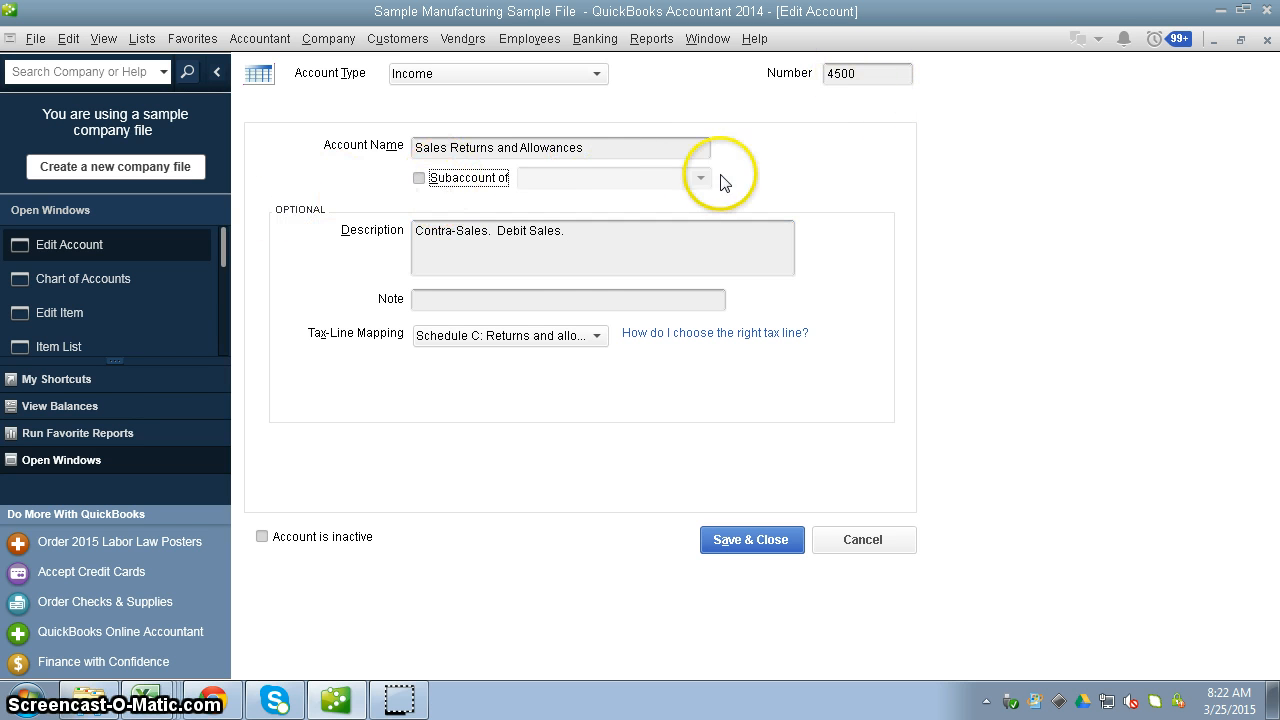
left_click(704, 178)
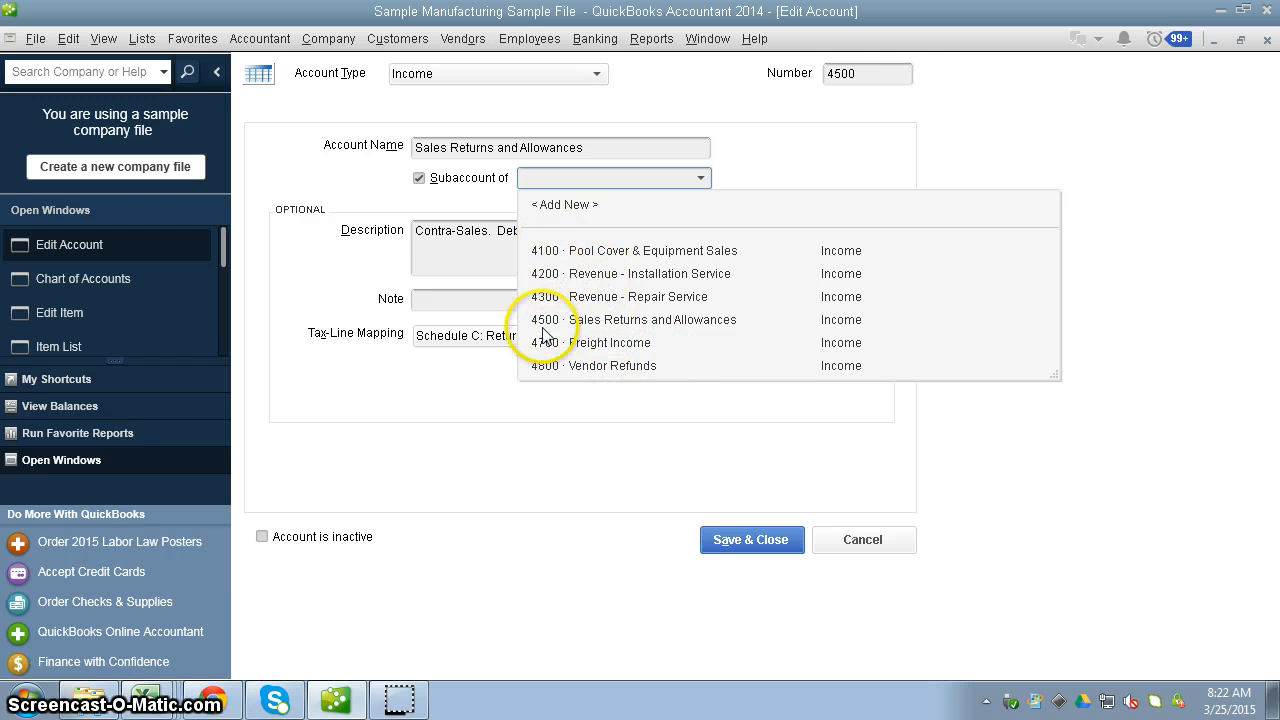
left_click(900, 73)
left_click(450, 178)
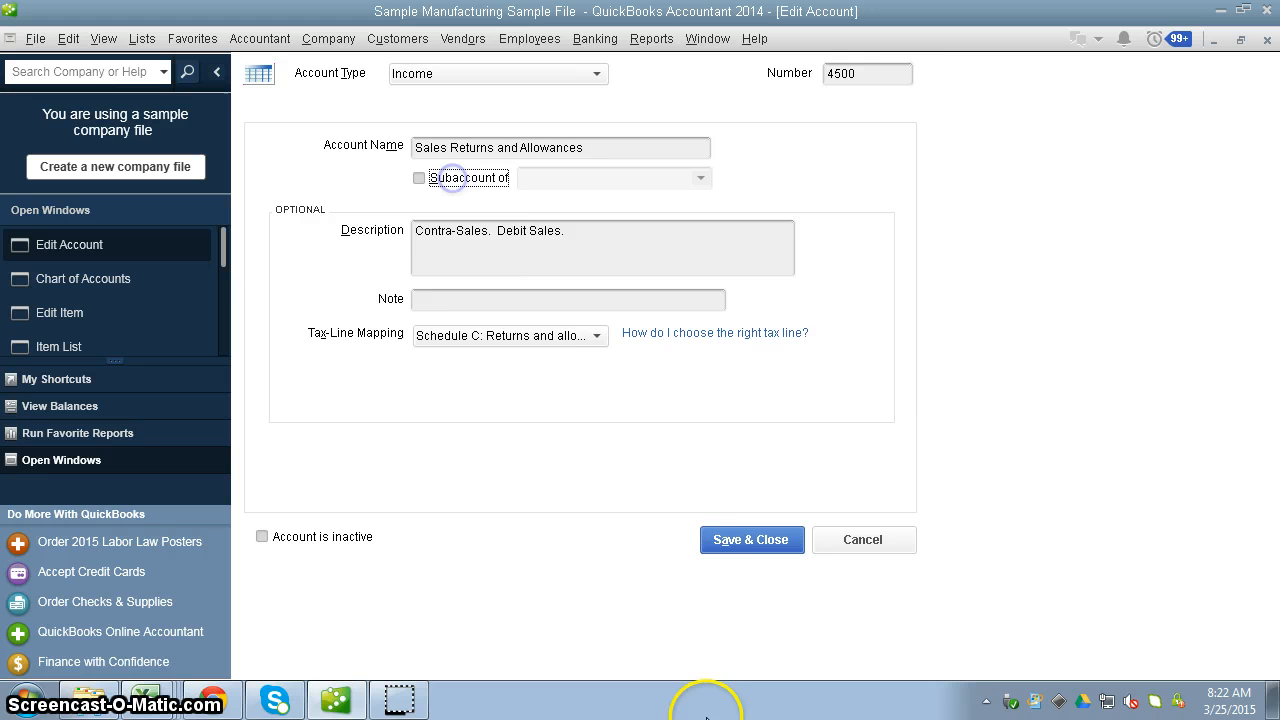
Save the edited Sales Returns and Allowances account and close its edit form.
left_click(752, 544)
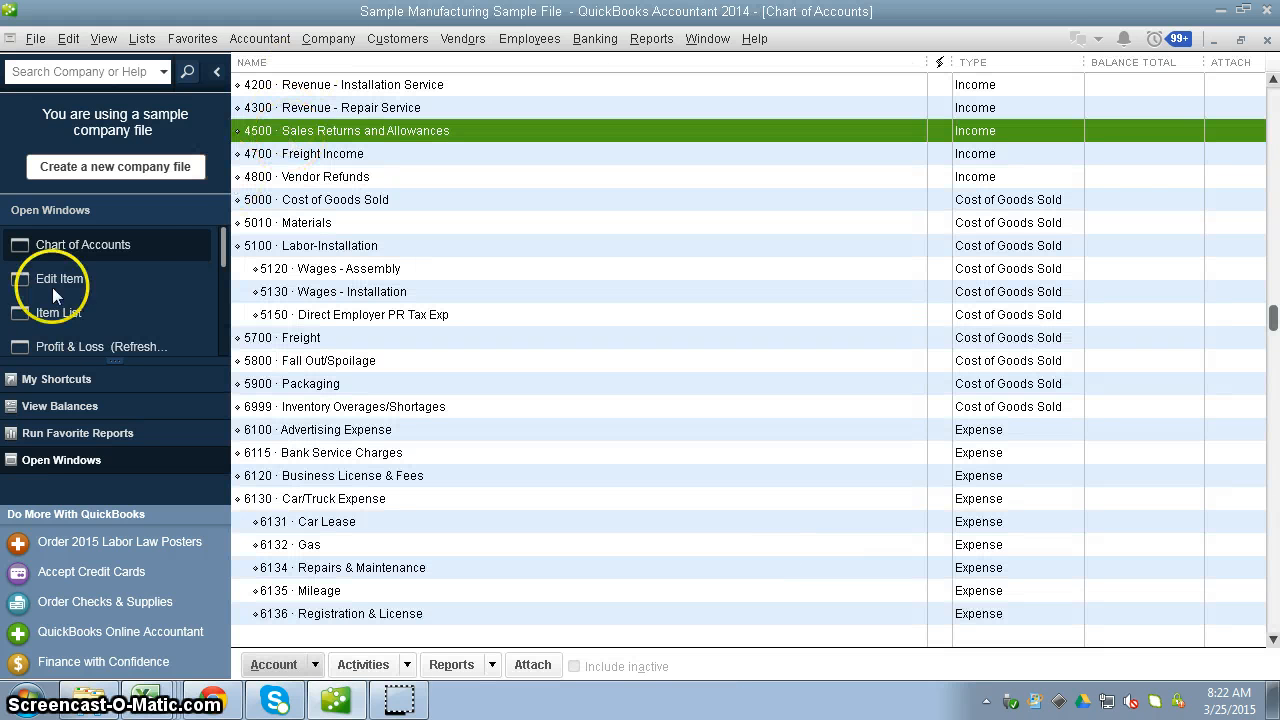
Review the test customer's invoice for HETO, the 01/31/30 credit memo, and the Profit & Loss report.
left_click_drag(215, 241, 215, 287)
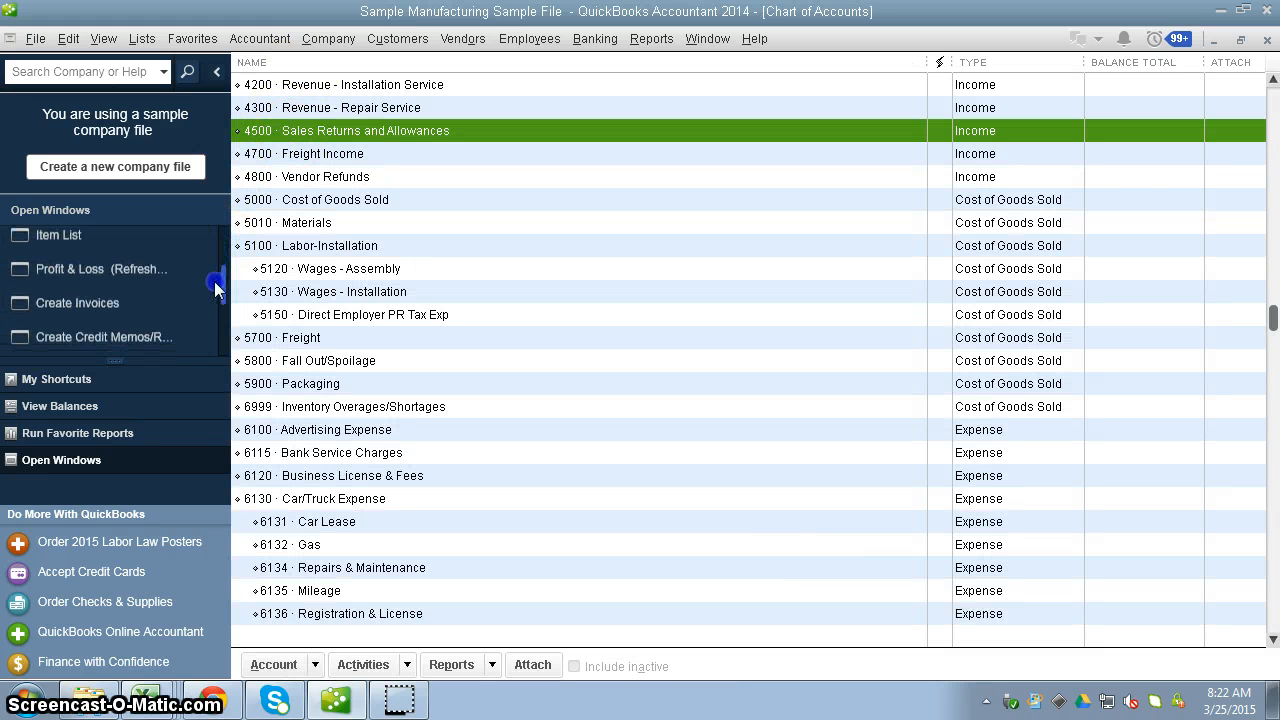
left_click(100, 302)
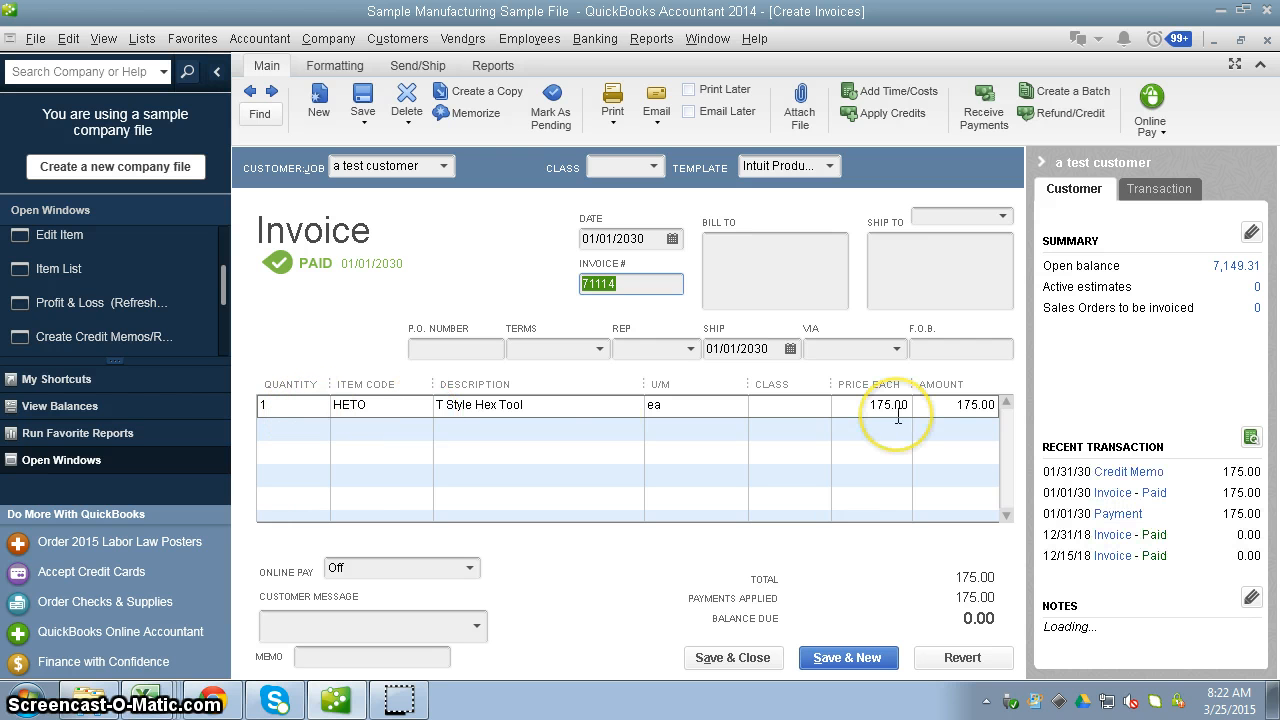
left_click(1128, 472)
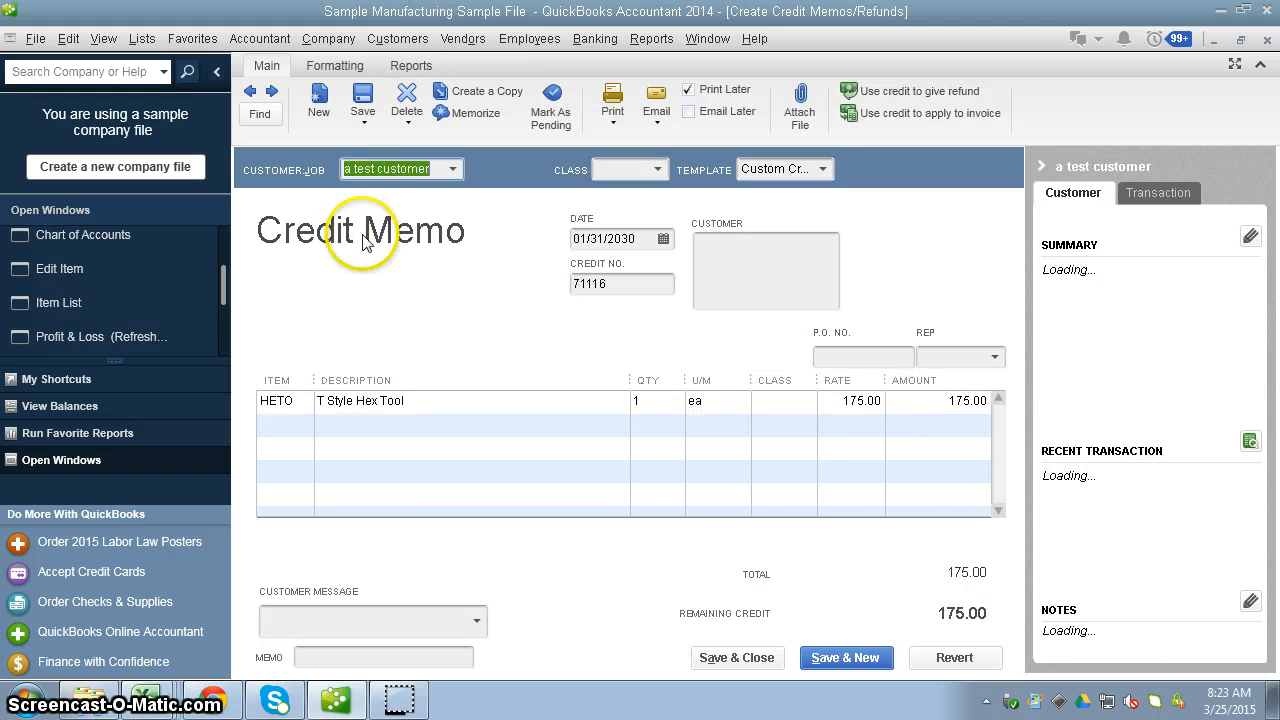
left_click(143, 337)
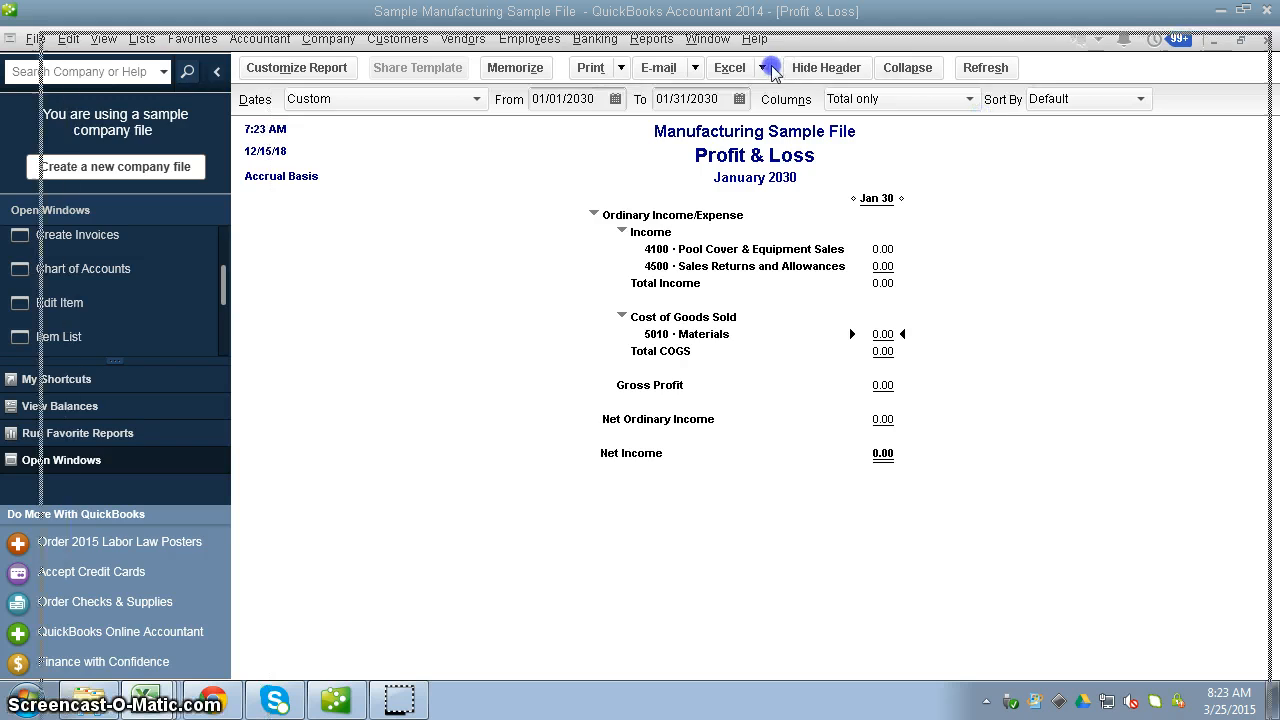
Switch to the Excel worksheet and compare the credit/refund entry's Sales row with the invoice entry in A8:E9.
key("alt+Tab")
left_click(185, 481)
scroll(185, 481, "down", 5)
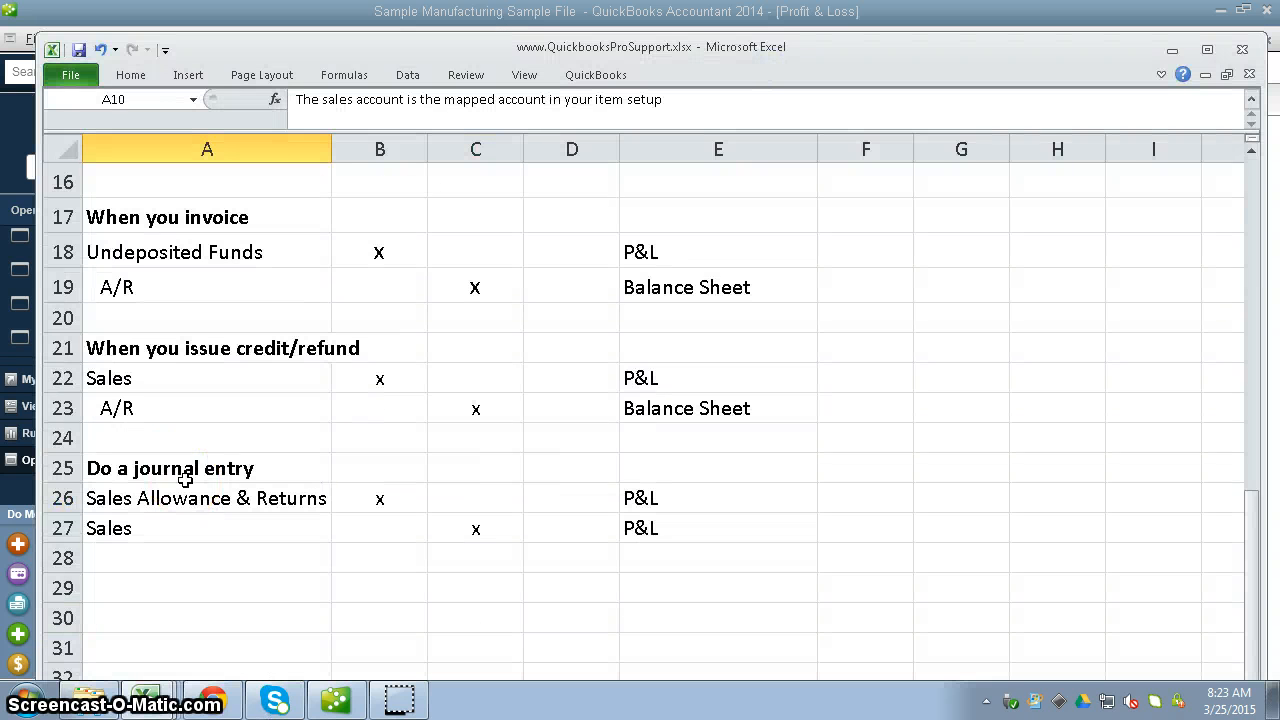
left_click(114, 378)
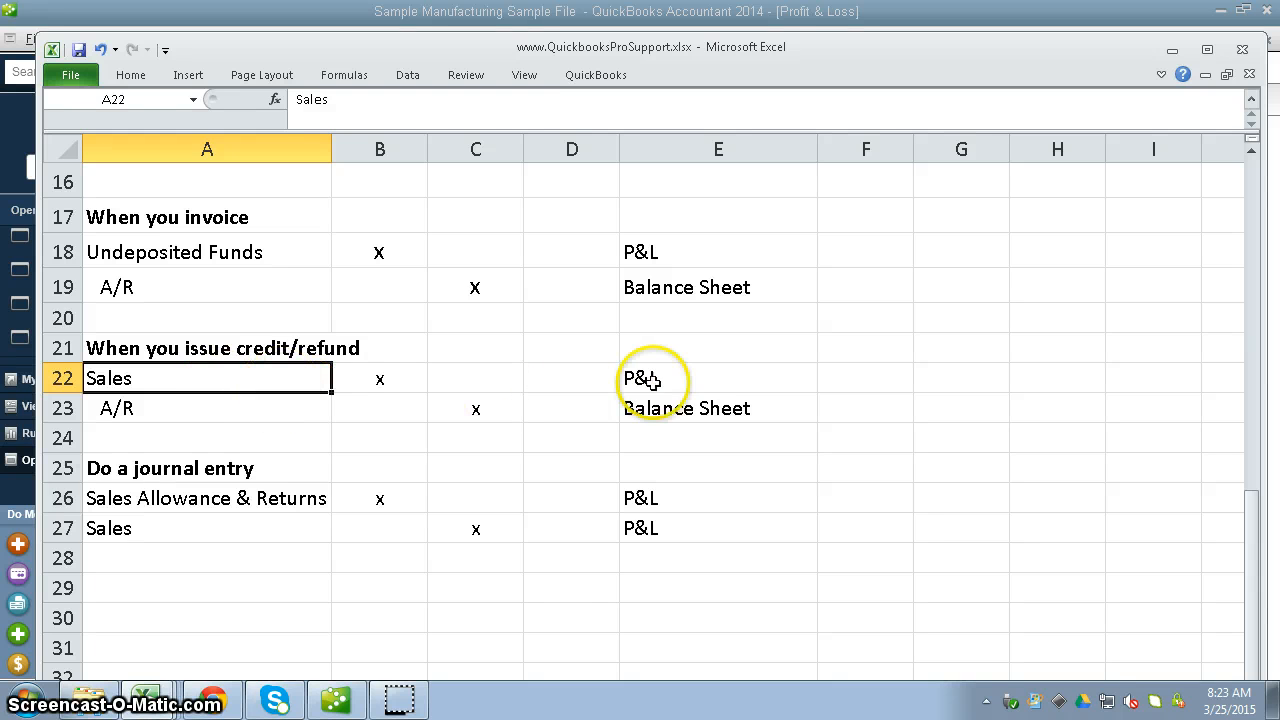
scroll(230, 425, "up", 3)
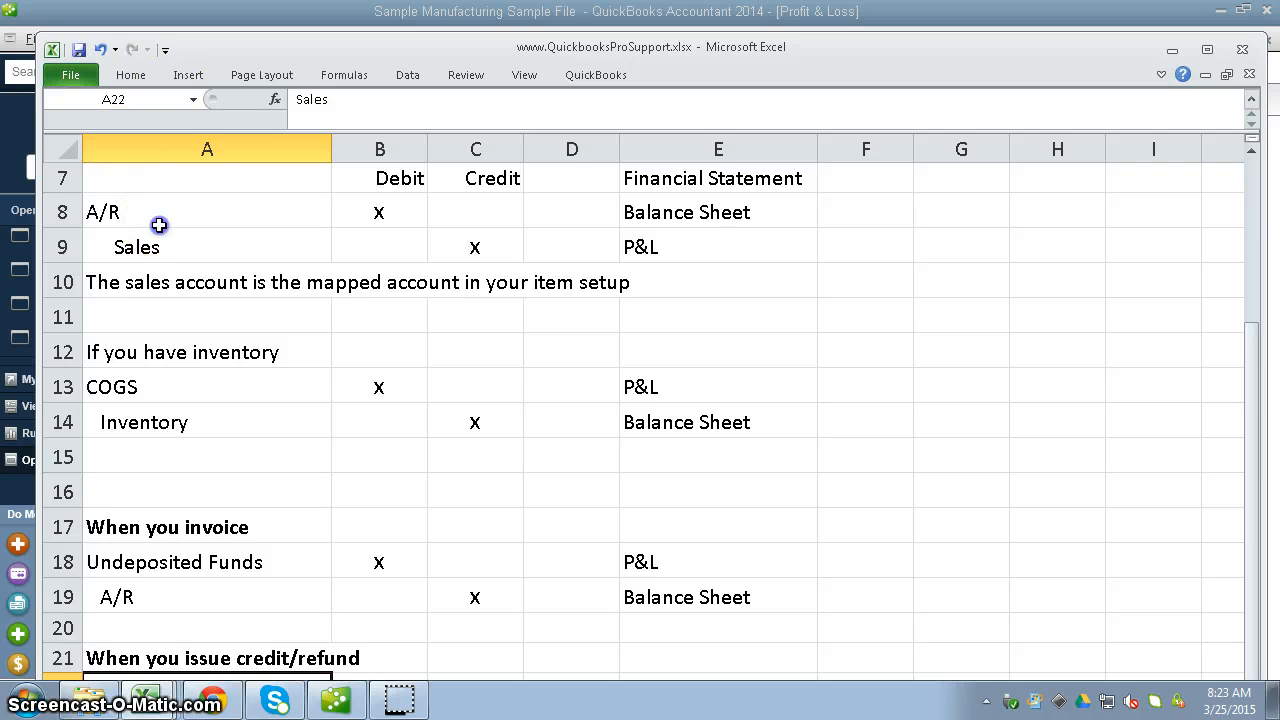
left_click_drag(160, 220, 711, 254)
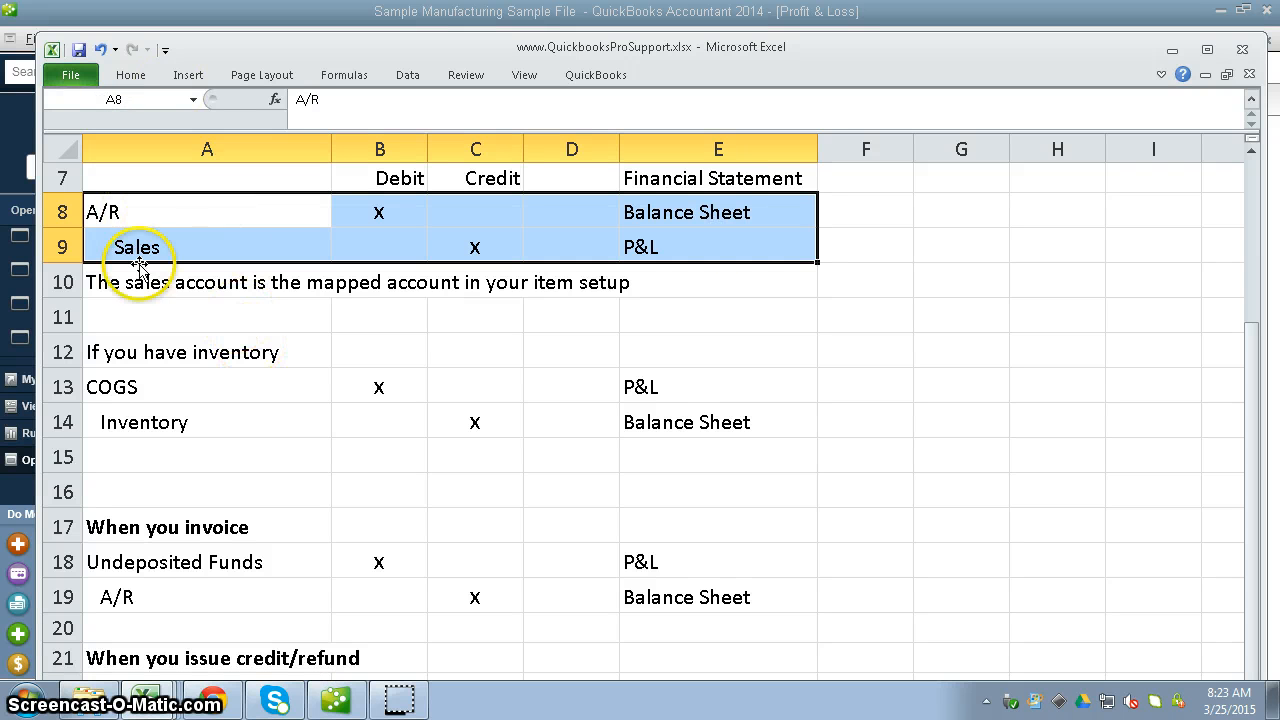
Review the credit/refund journal entry in A22:E23 of the worksheet, and switch back to the QuickBooks Profit & Loss report.
scroll(245, 448, "down", 2)
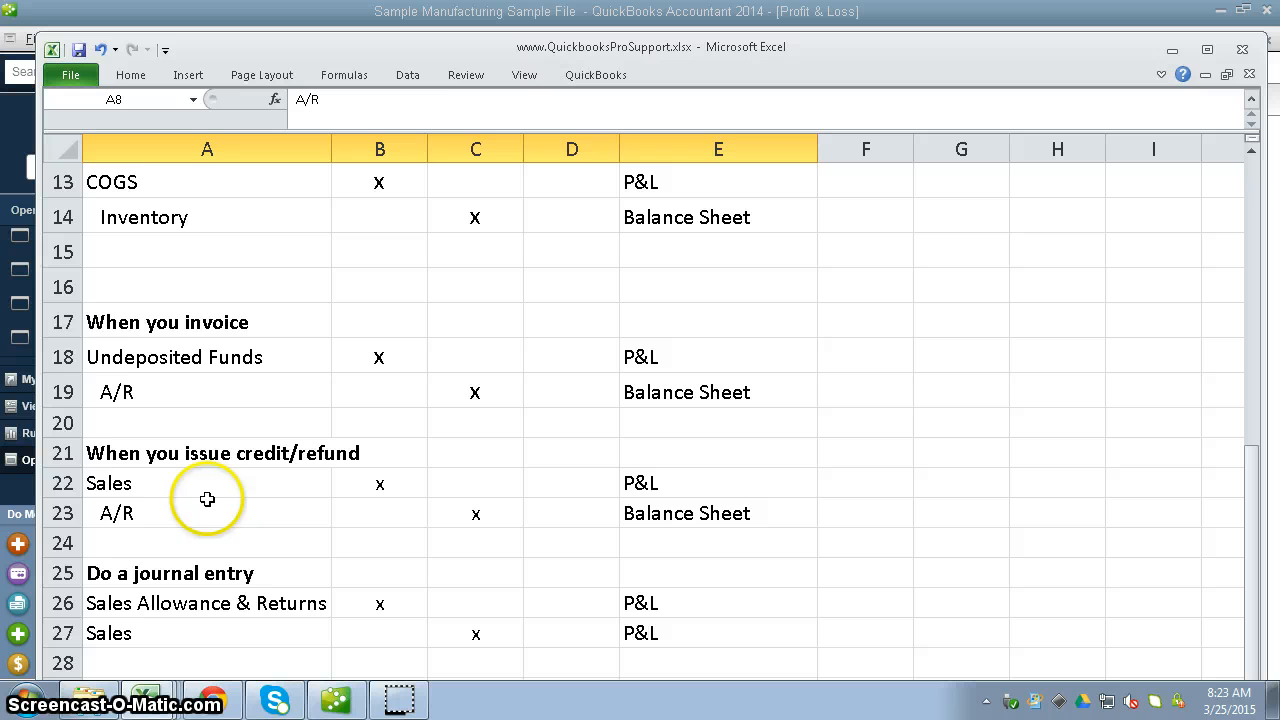
left_click_drag(285, 488, 752, 518)
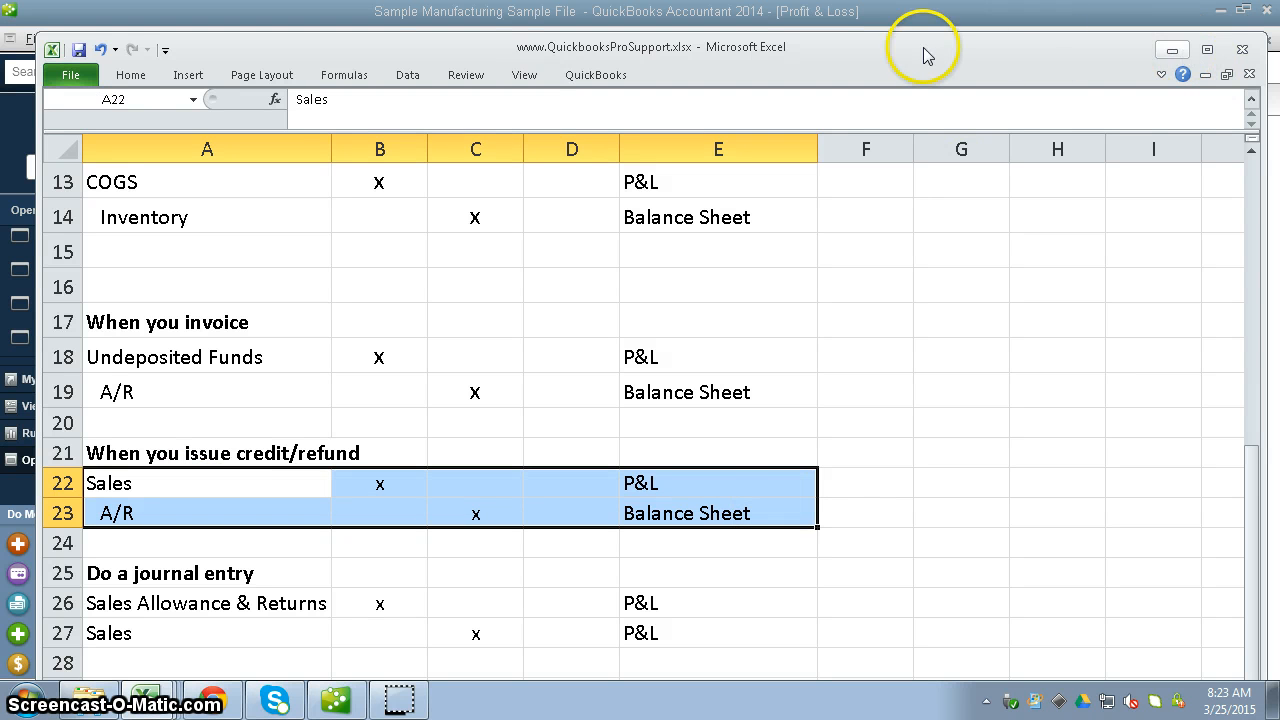
left_click(1172, 50)
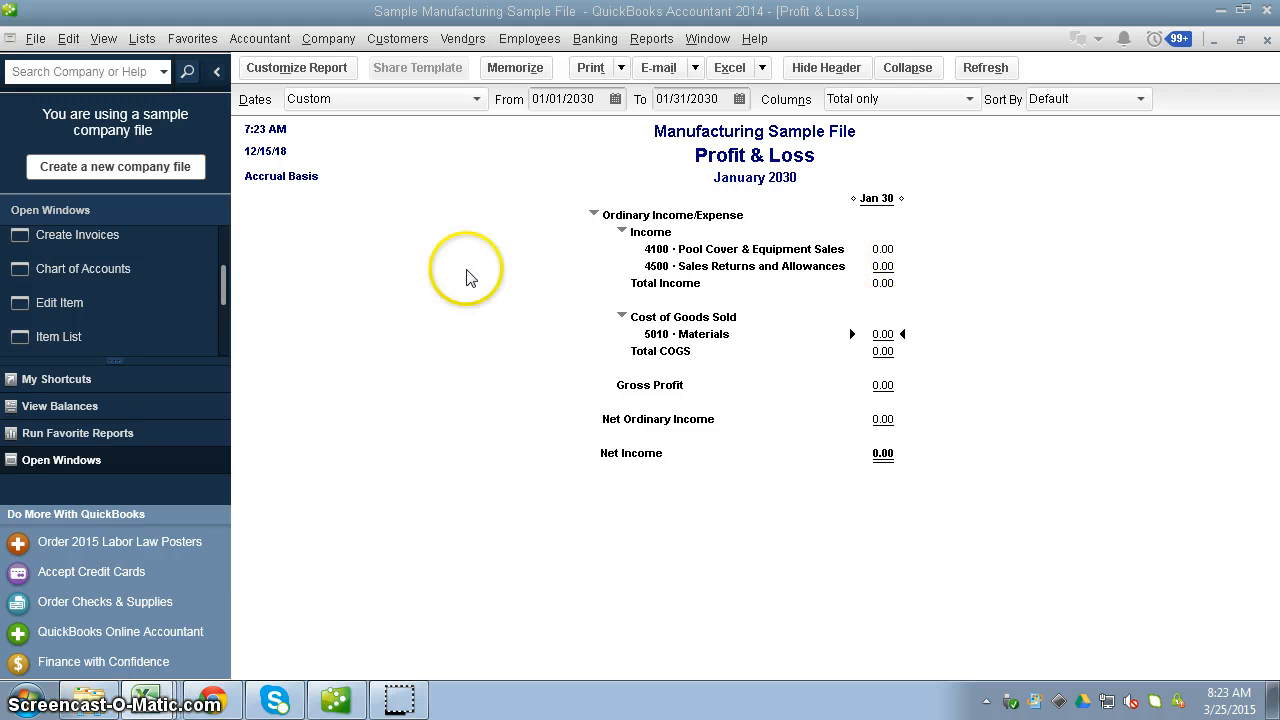
Open the general journal entries and bring up the previous entry, RET20300131, for the sales return on invoice 71114.
mouse_move(224, 271)
left_mouse_down()
mouse_move(220, 318)
mouse_move(220, 240)
mouse_move(219, 272)
left_mouse_up()
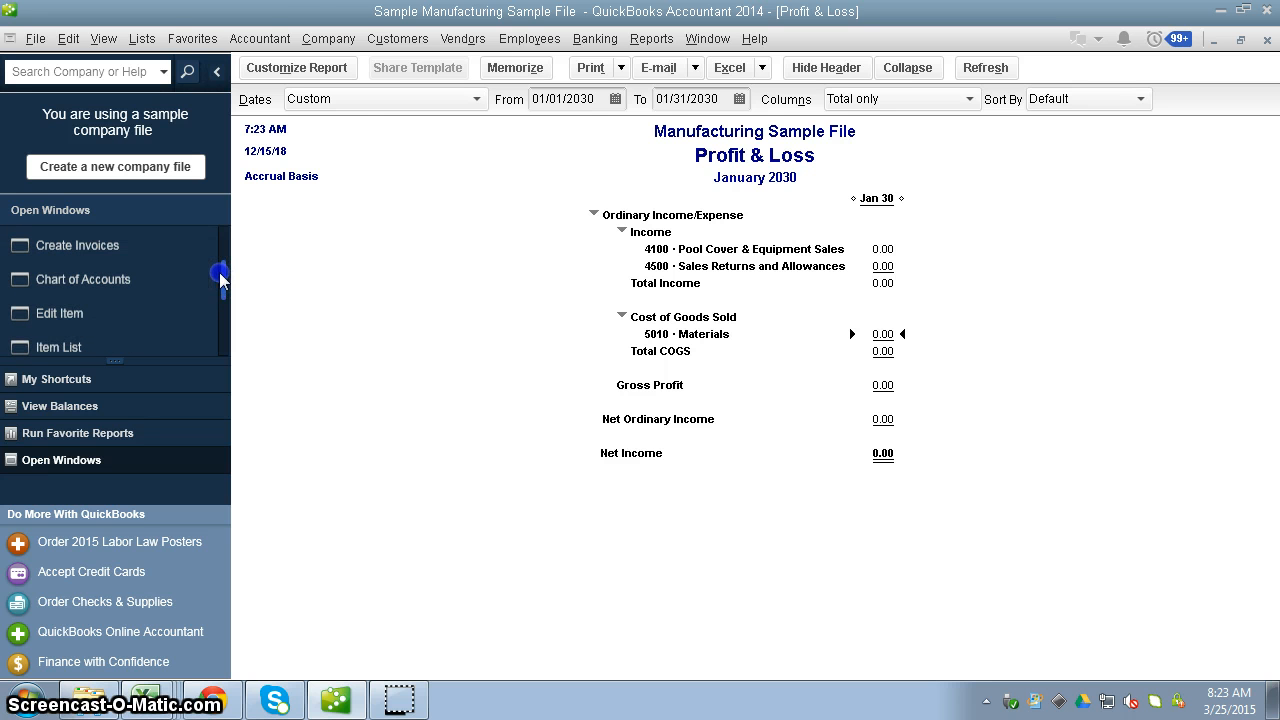
left_click(322, 39)
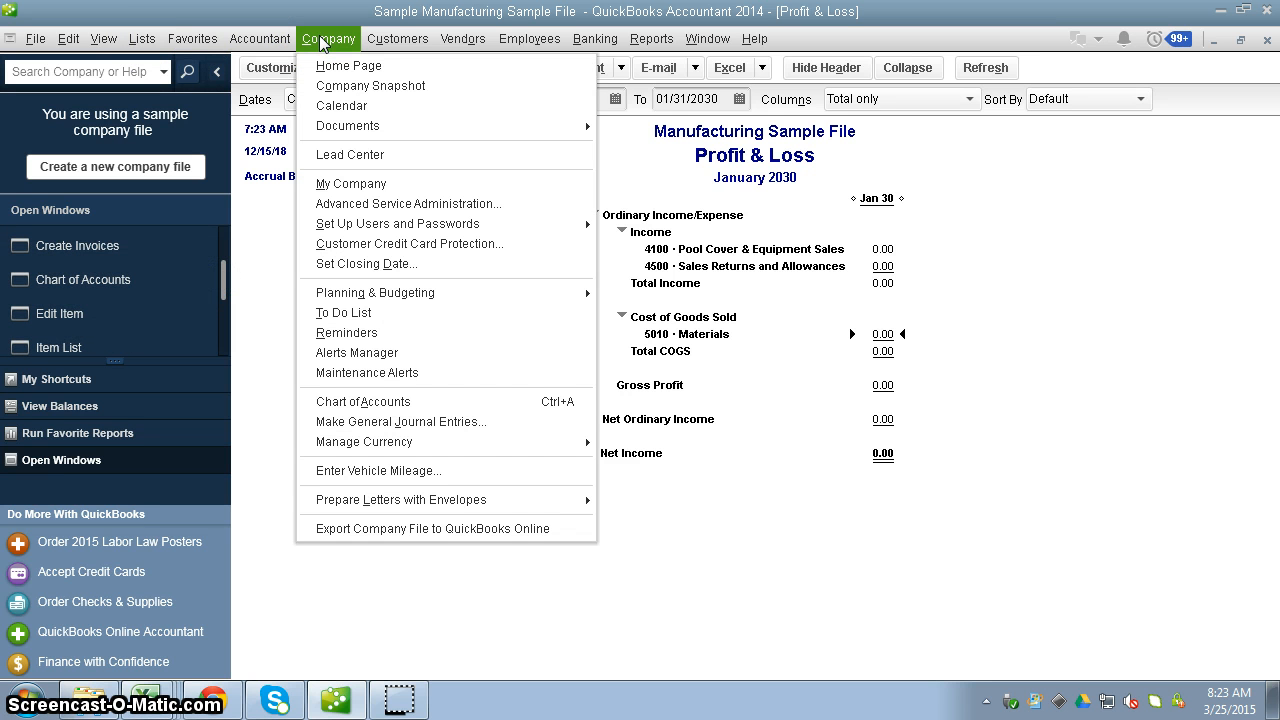
left_click(500, 422)
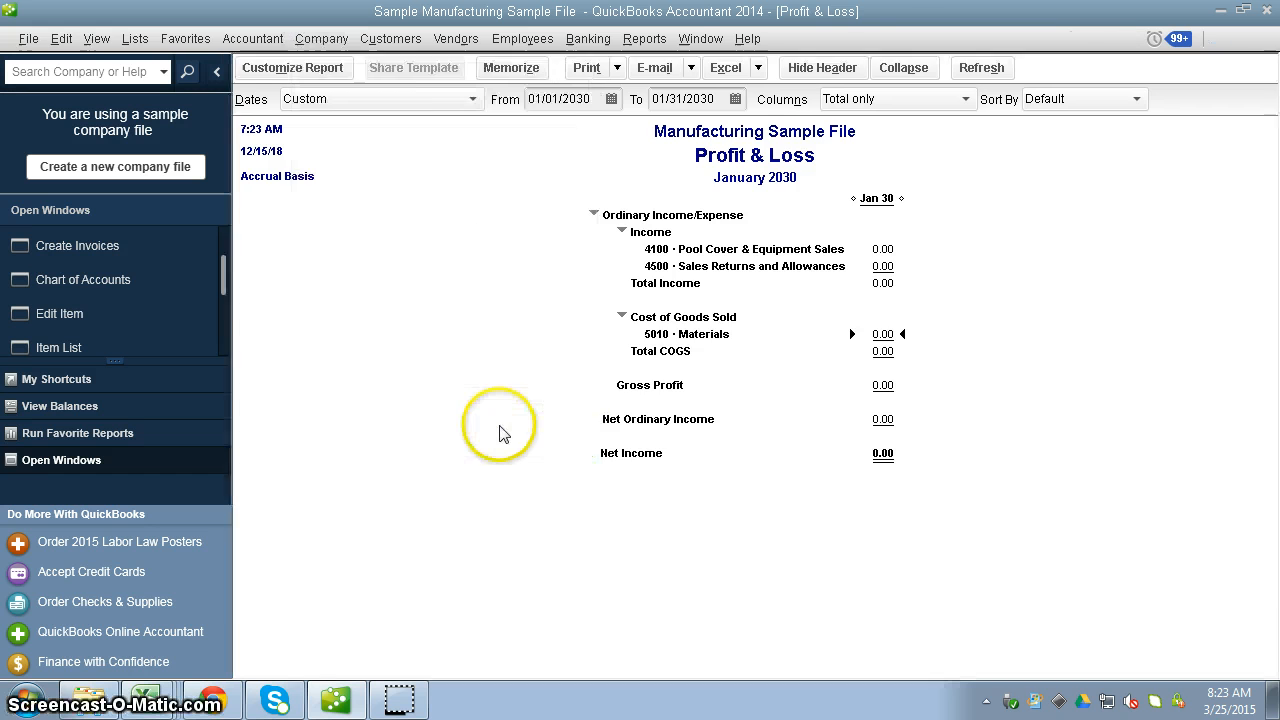
left_click(754, 344)
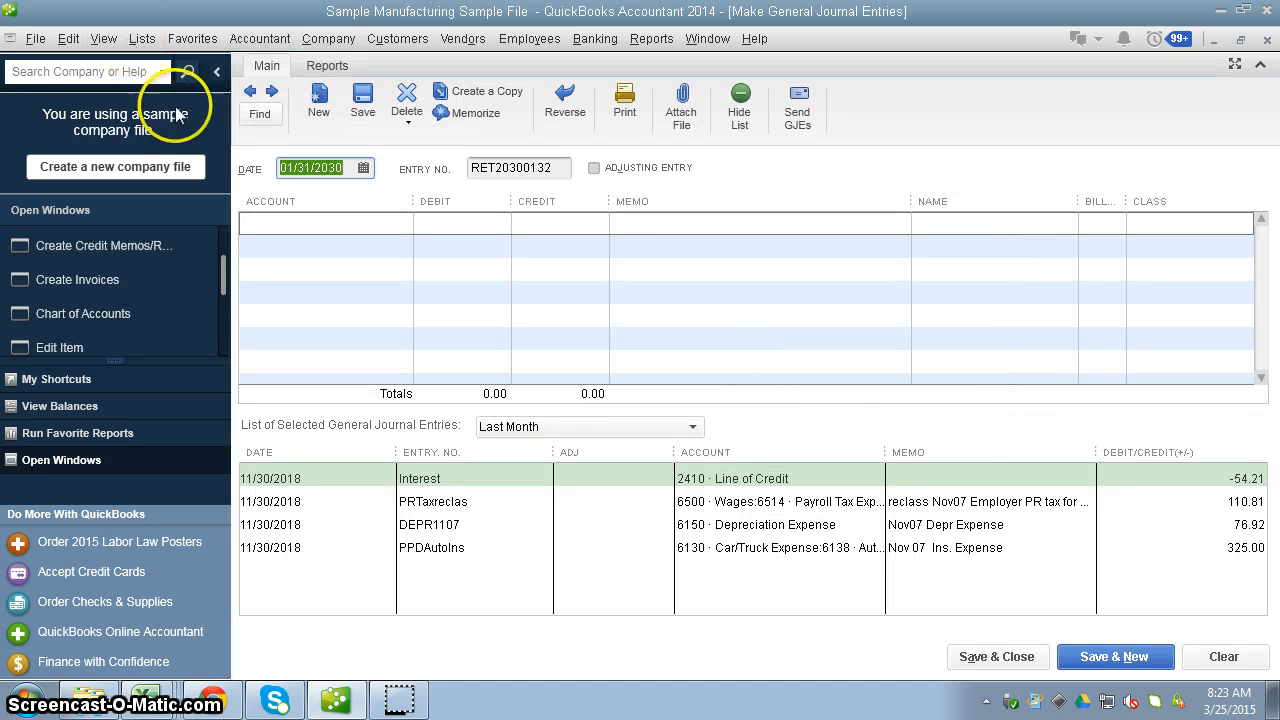
left_click(249, 92)
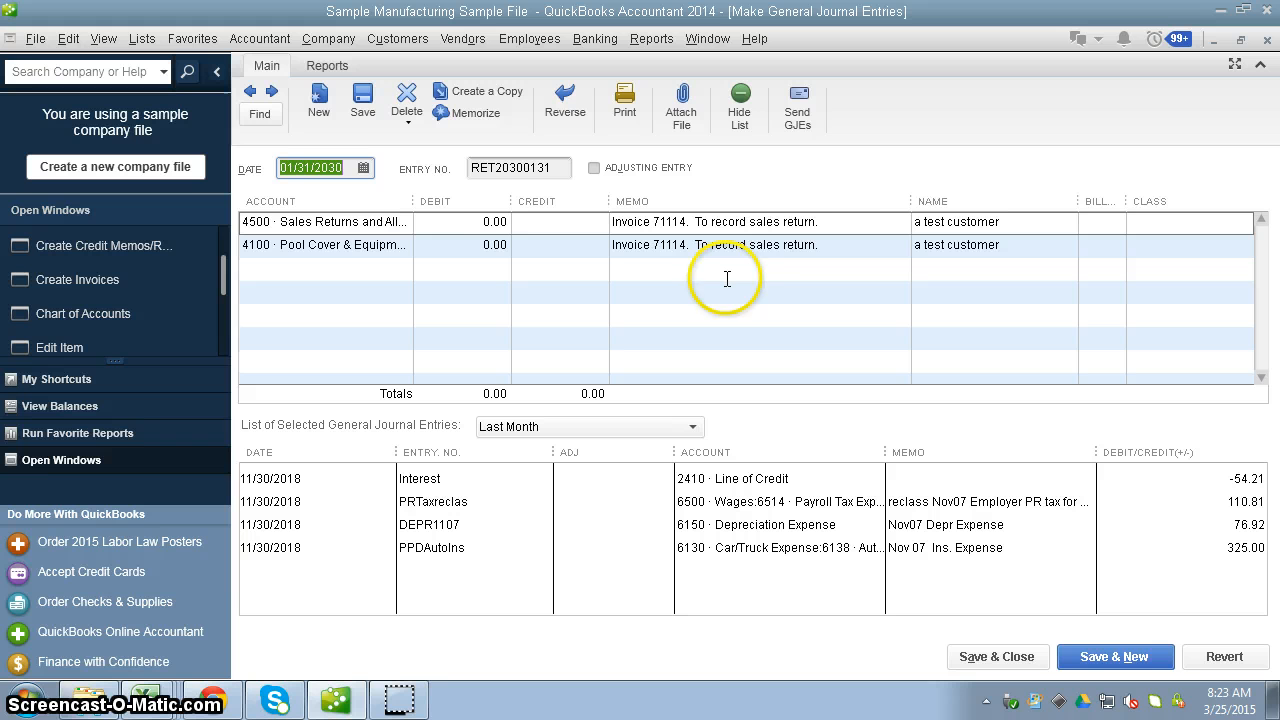
Choose 4500 Sales Returns and Allowances as the journal entry's first account and 4100 Pool Cover & Equipment Sales as its second.
left_click(389, 223)
left_click(400, 222)
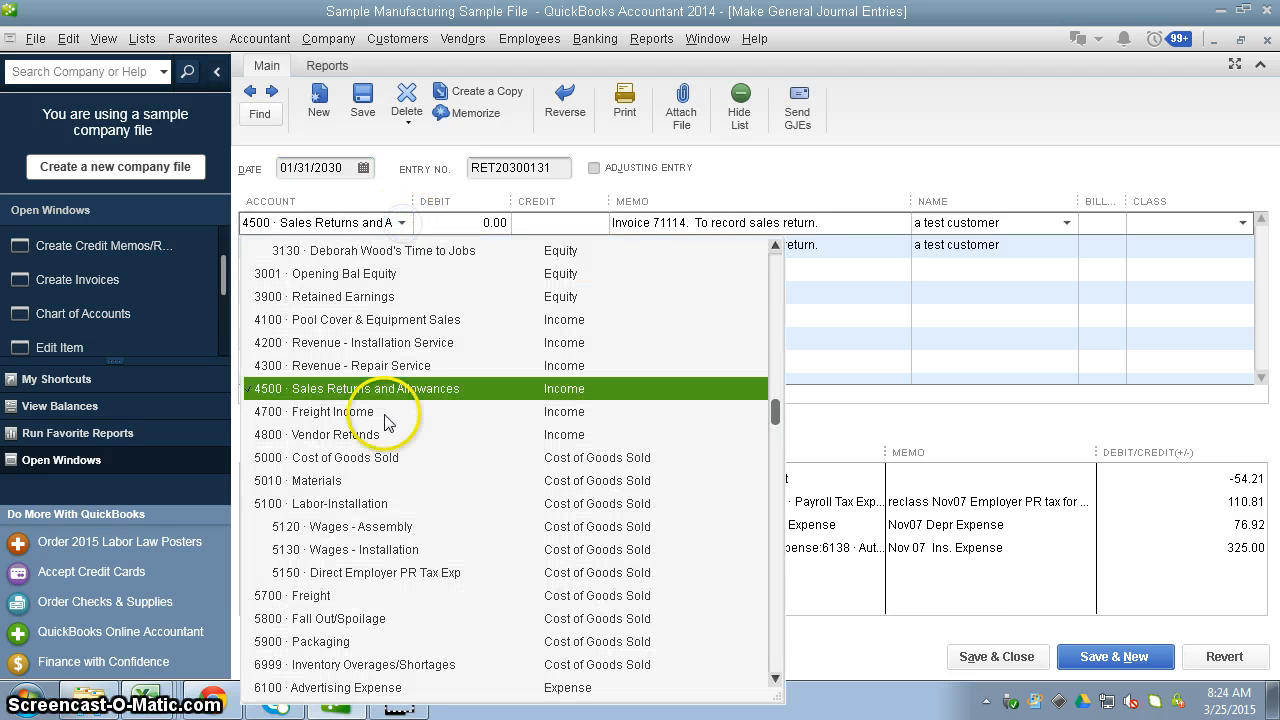
left_click(464, 389)
left_click(406, 250)
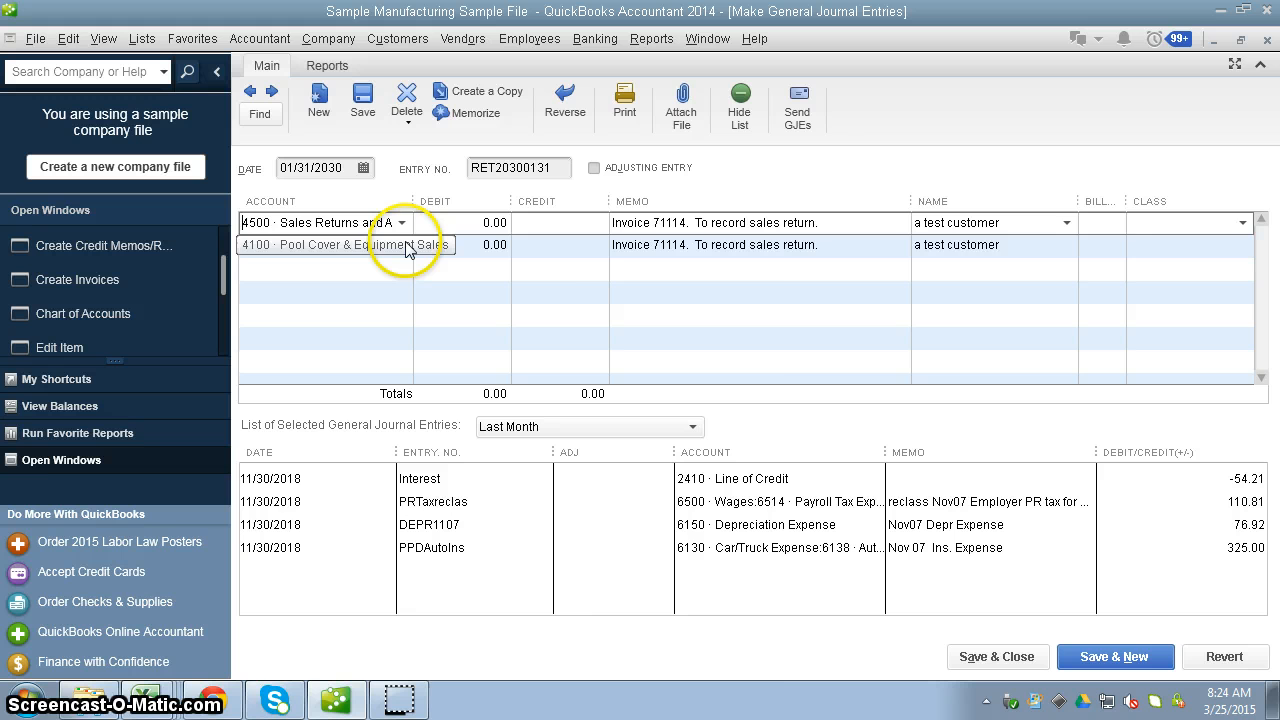
left_click(404, 247)
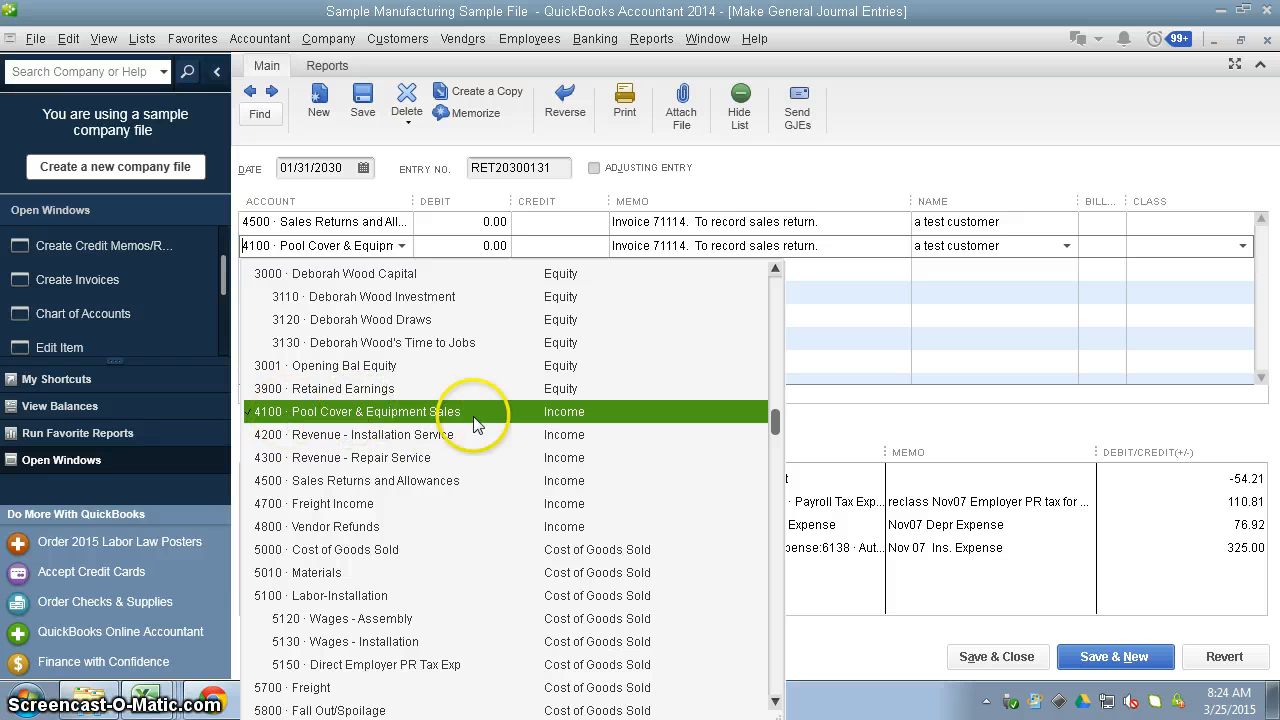
left_click(388, 418)
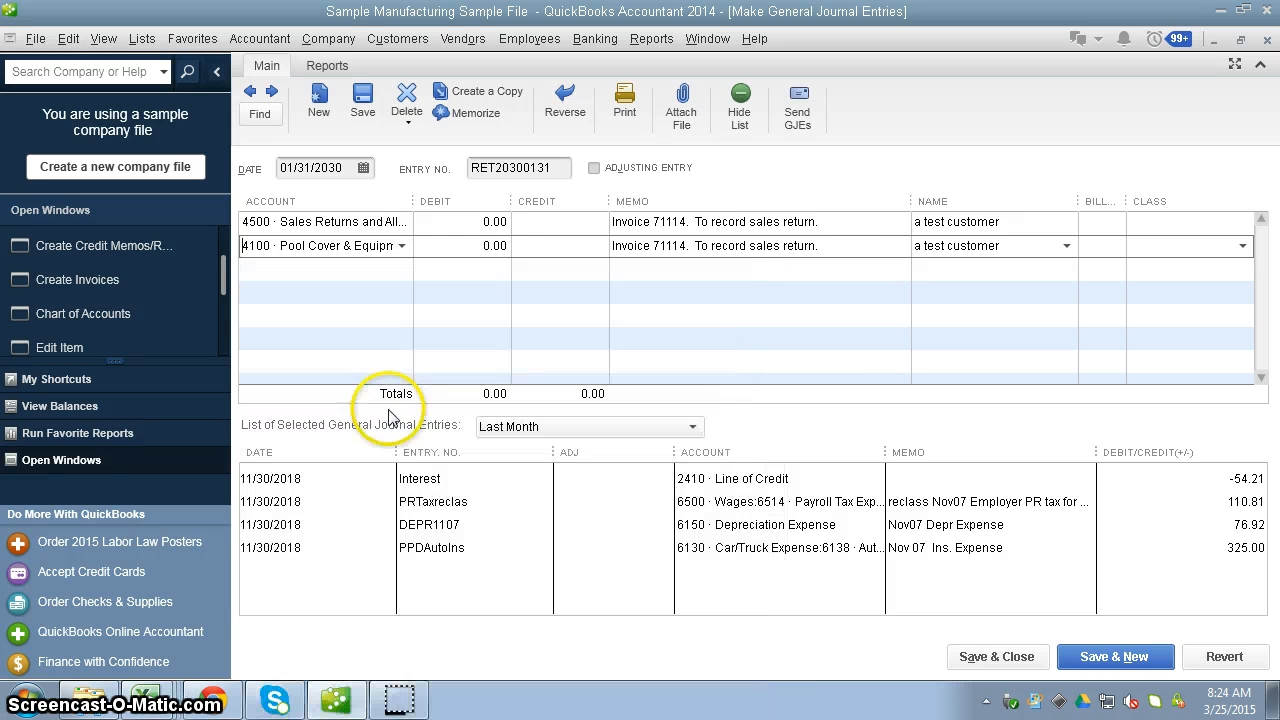
Debit Sales Returns and Allowances 175.00, credit Pool Cover & Equipment Sales 175.00, and save and close the entry, accepting its future date.
left_click(500, 223)
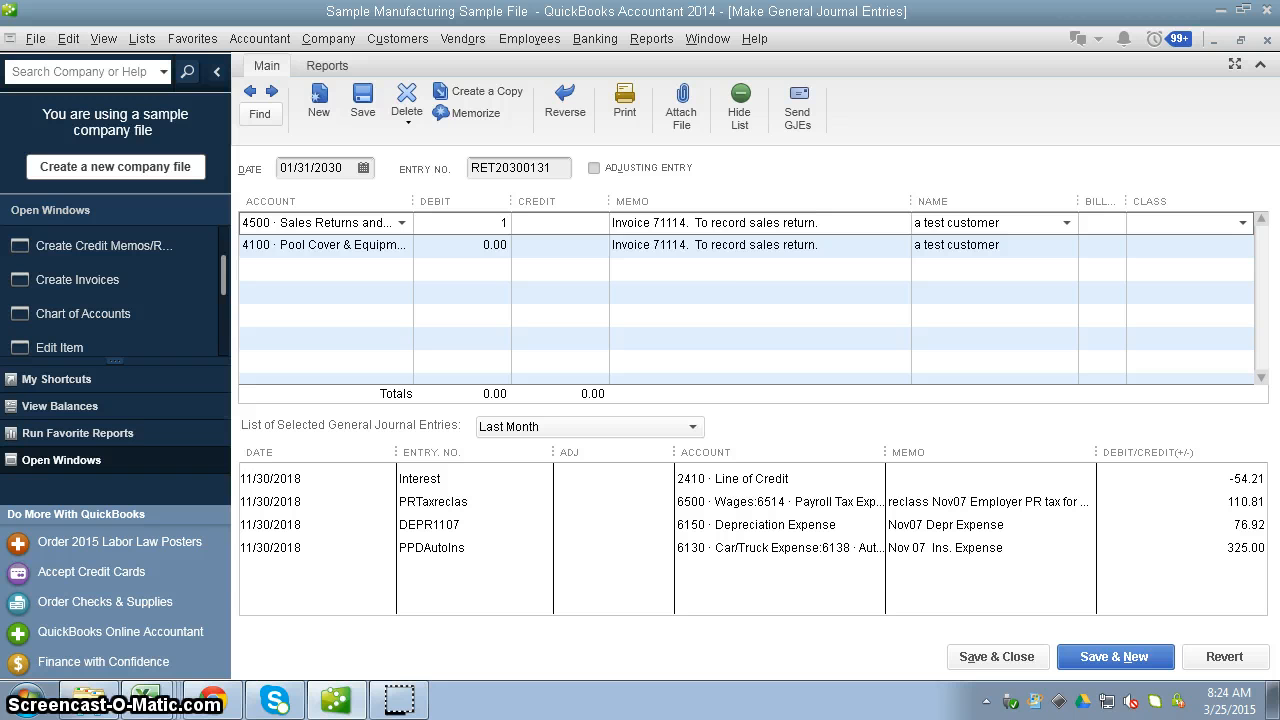
left_click(583, 253)
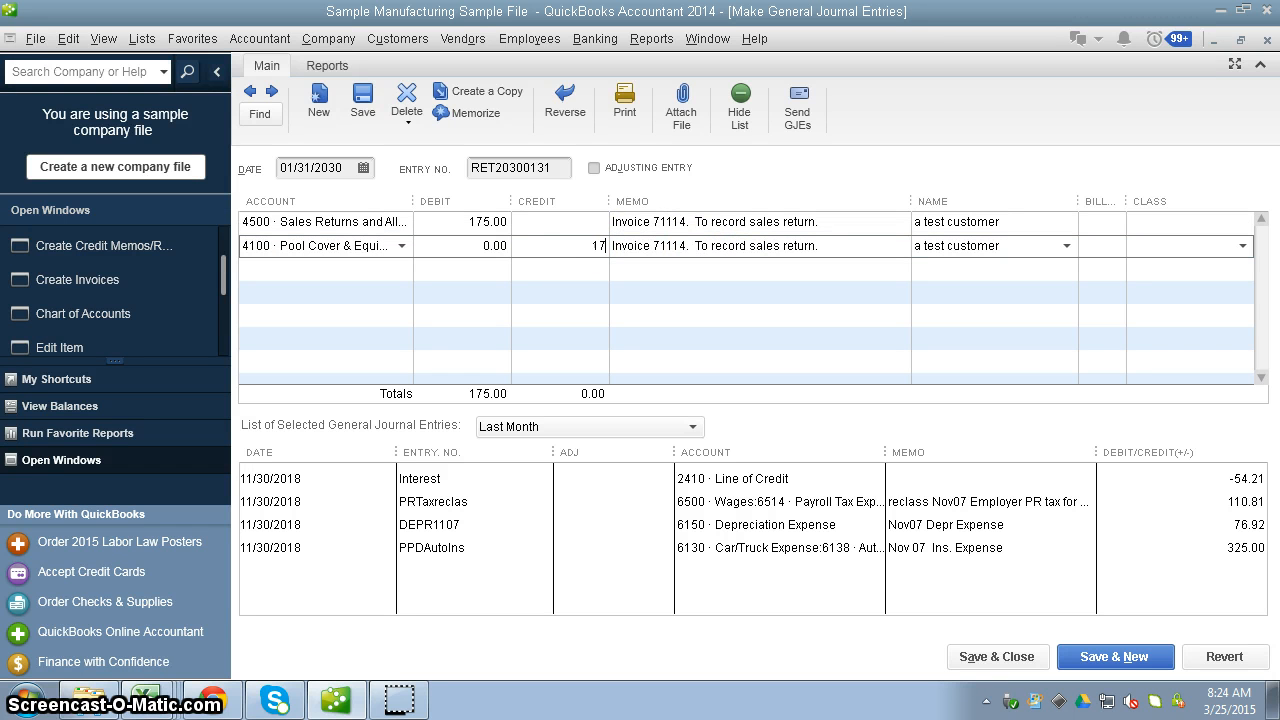
left_click(489, 222)
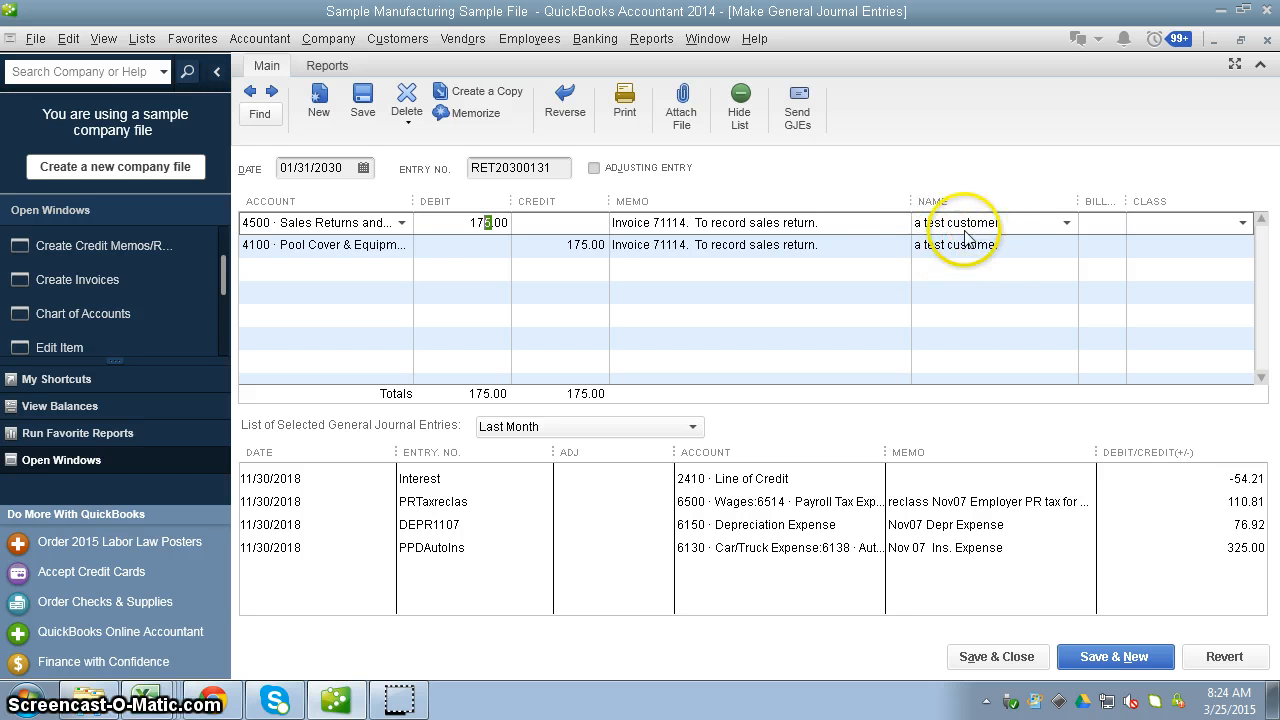
left_click(1015, 660)
left_click(549, 238)
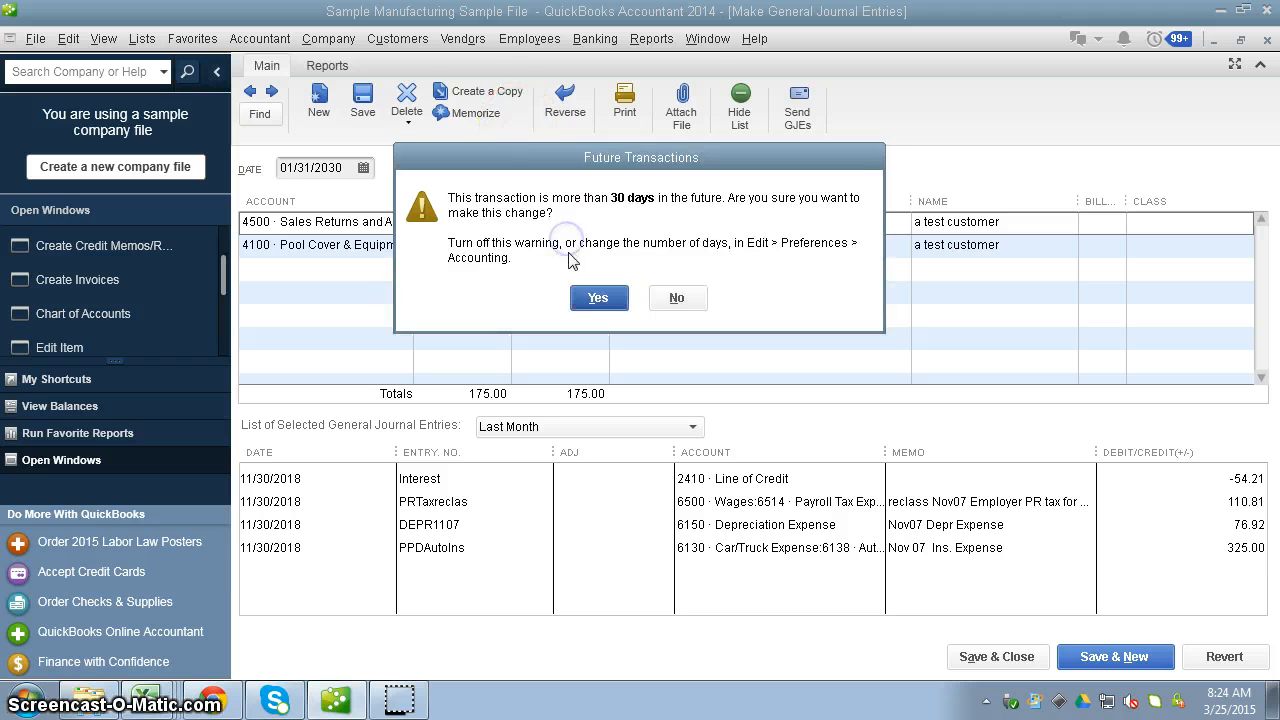
left_click(601, 311)
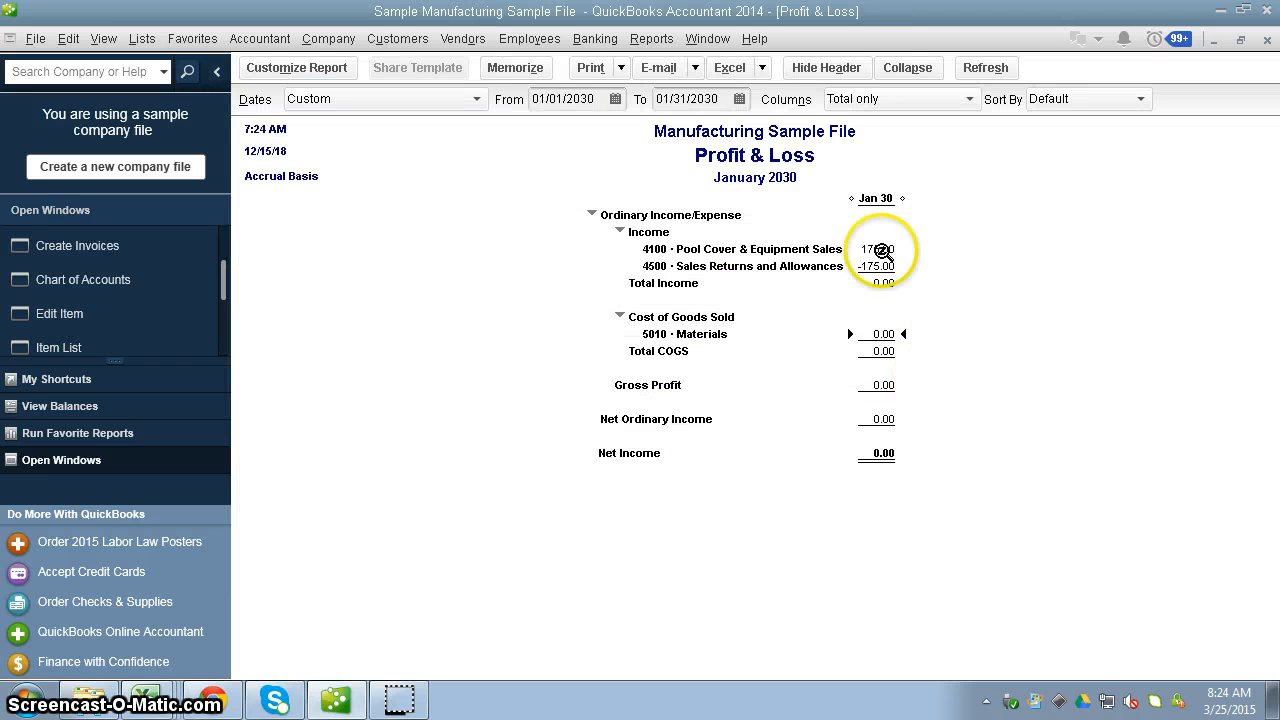